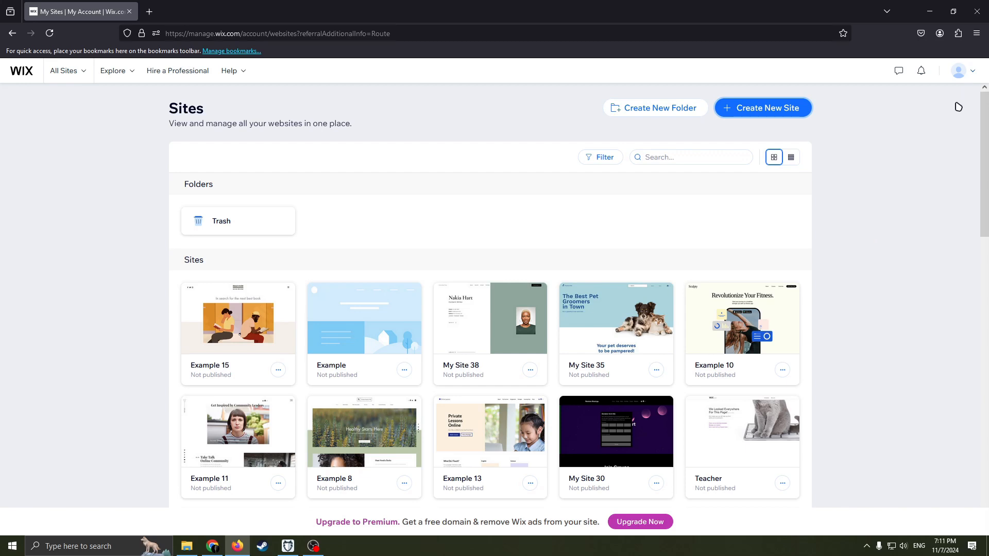
Check which e-mail account is signed in to the website manager, and close the account details
{"action": "left_click", "coordinate": [975, 72]}
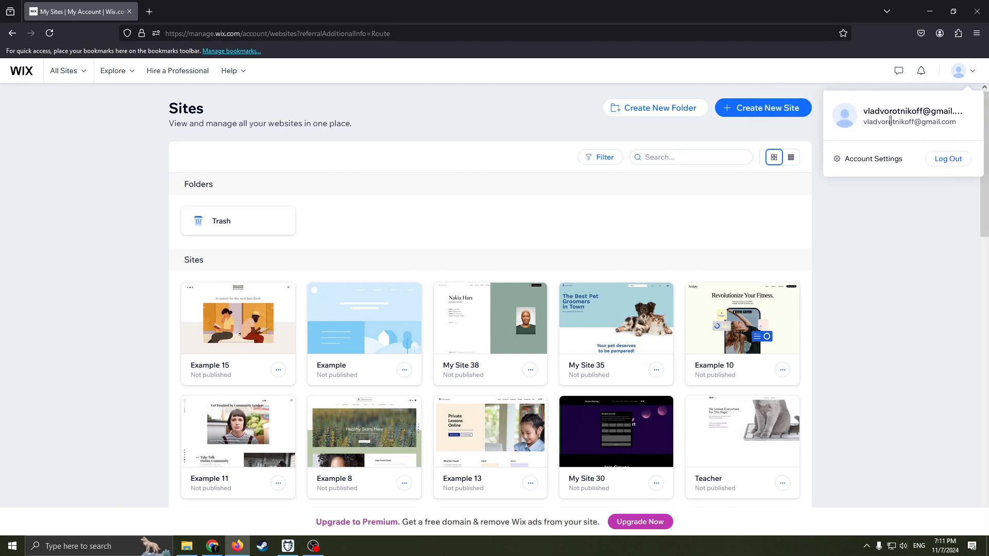
{"action": "left_click_drag", "start_coordinate": [865, 117], "coordinate": [925, 133]}
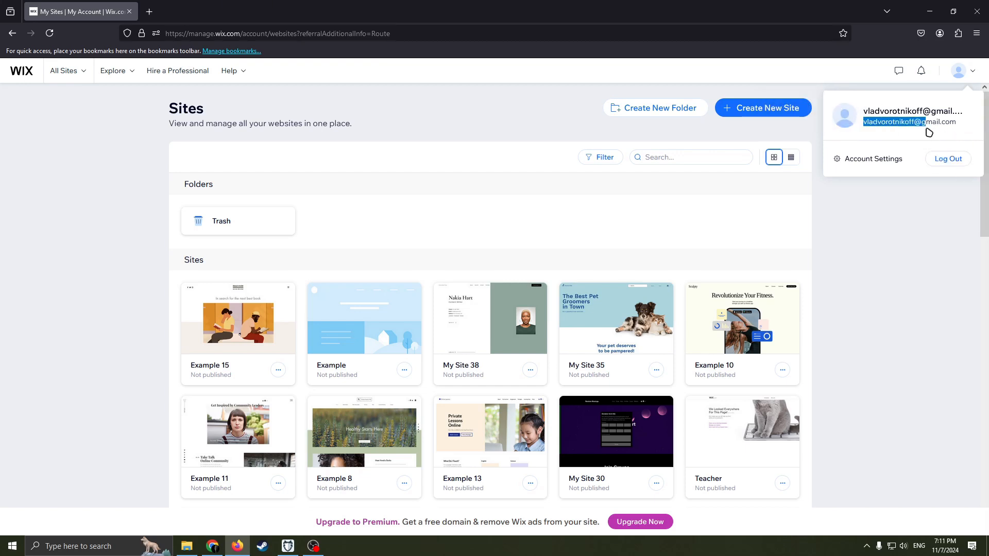
{"action": "left_click", "coordinate": [967, 265]}
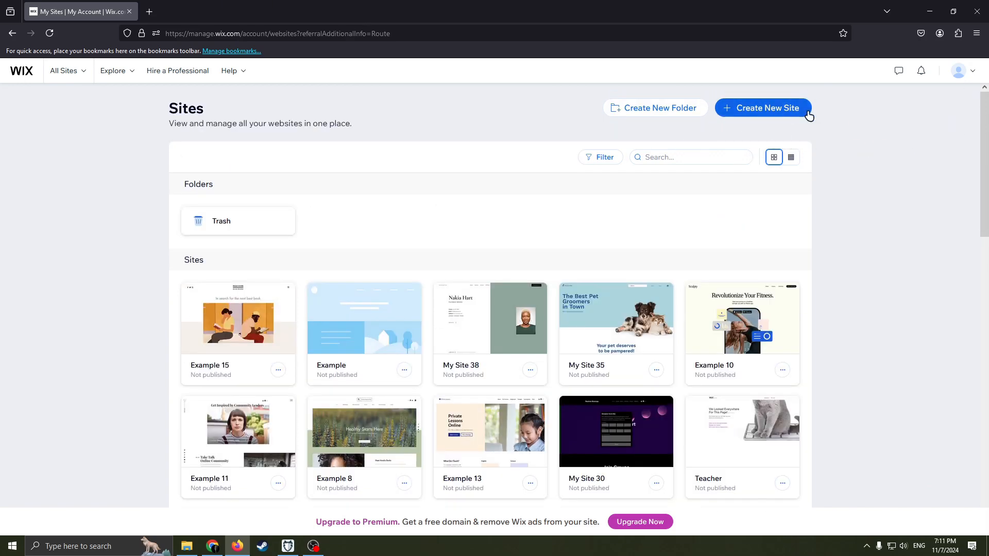
Start creating a new site without the AI chat and search the website types for "Digital agency"
{"action": "left_click", "coordinate": [769, 109]}
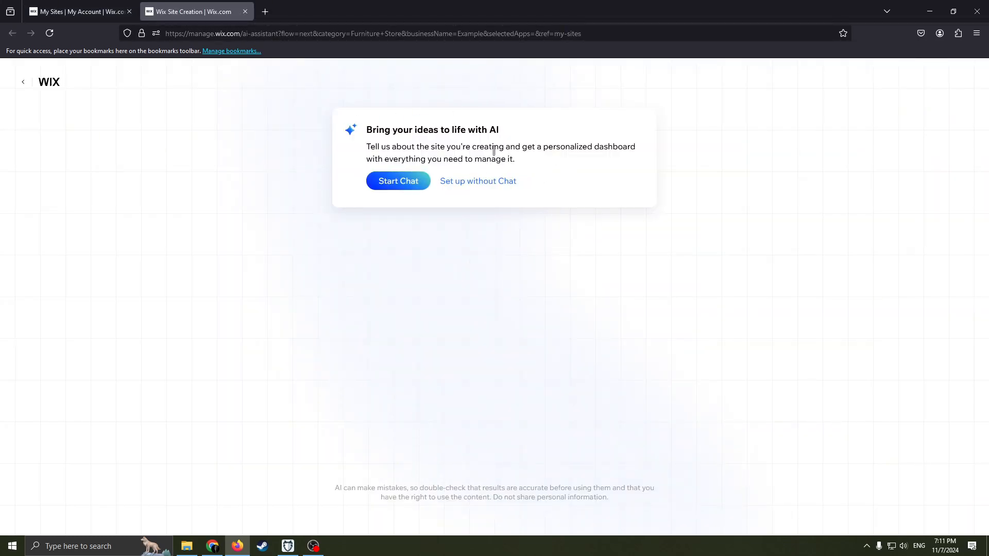
{"action": "left_click", "coordinate": [479, 181]}
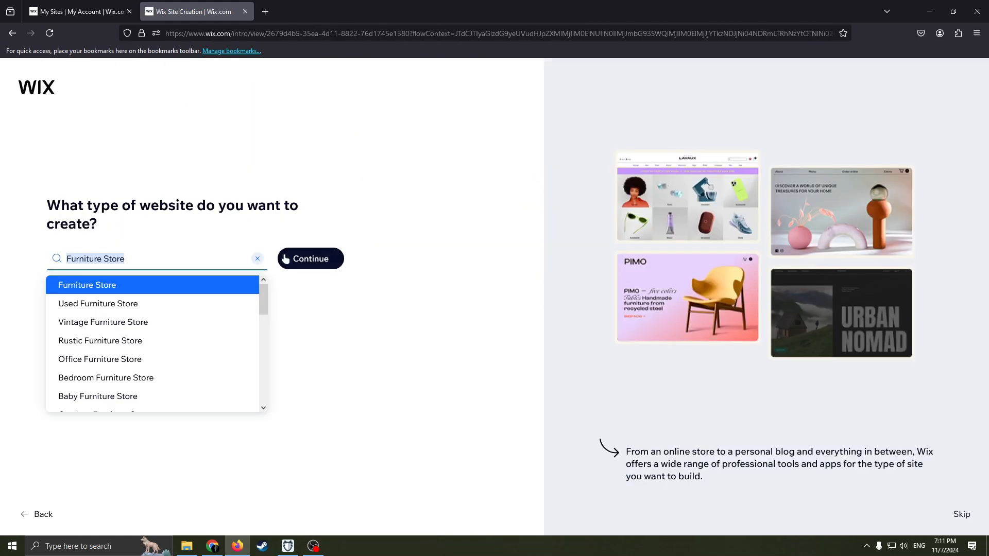
{"action": "left_click", "coordinate": [258, 259]}
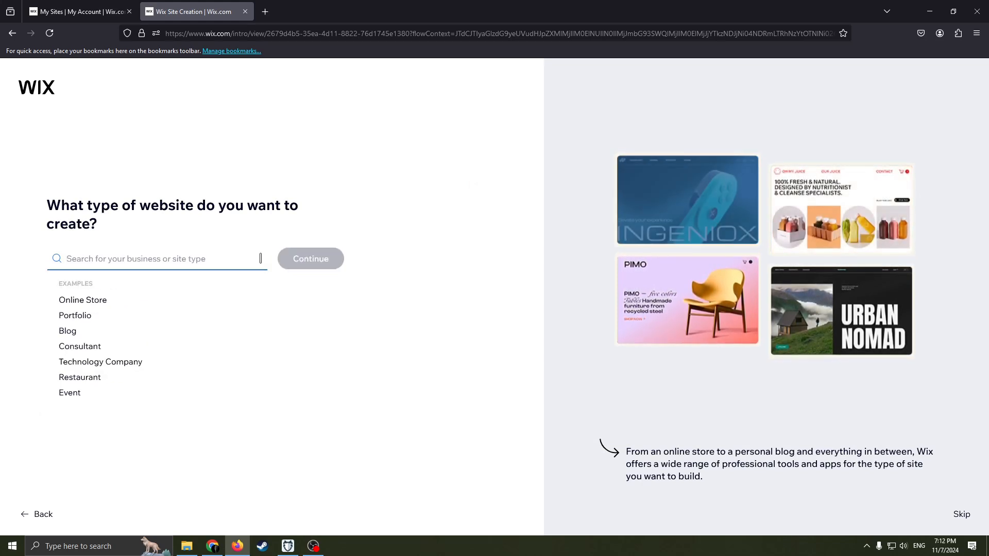
{"action": "type", "text": "Di"}
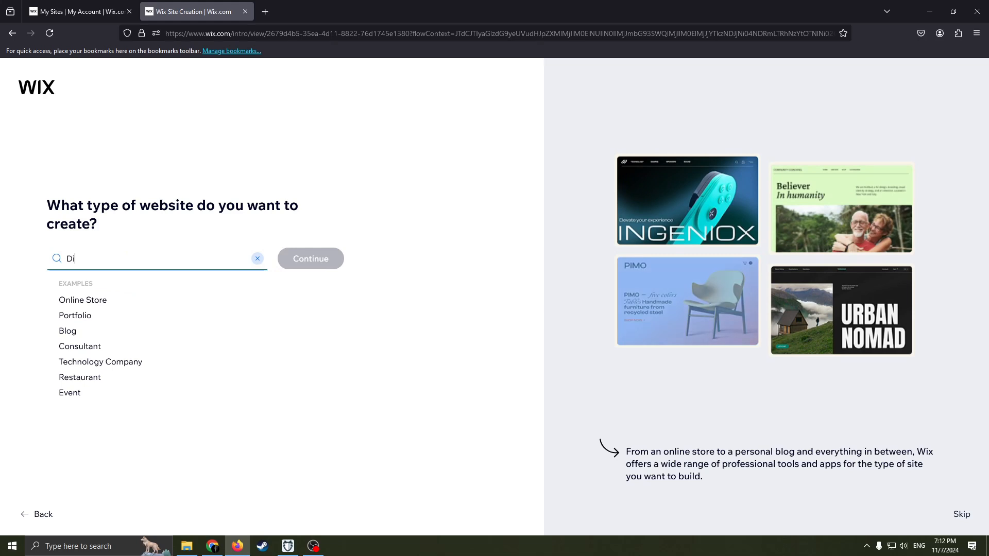
{"action": "type", "text": "gita"}
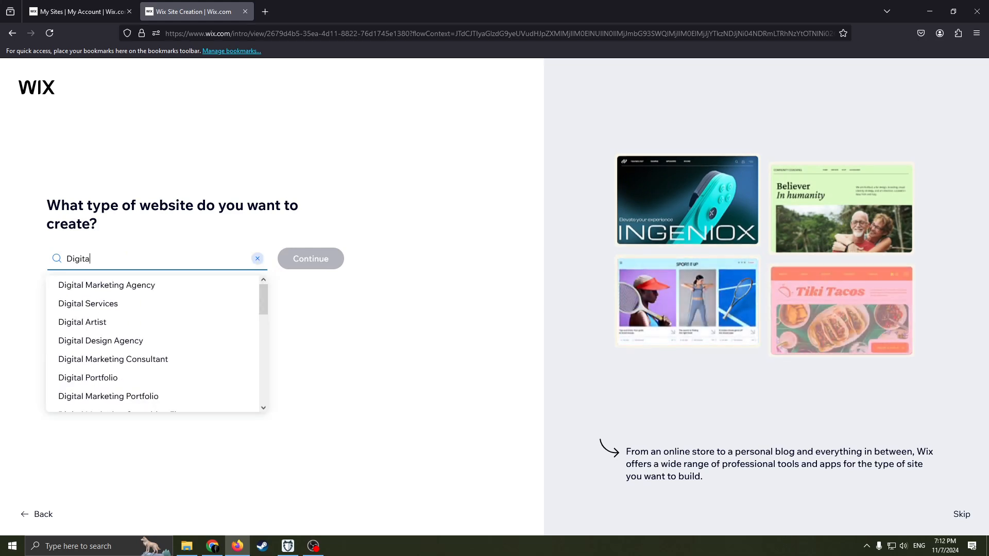
{"action": "type", "text": "l agen"}
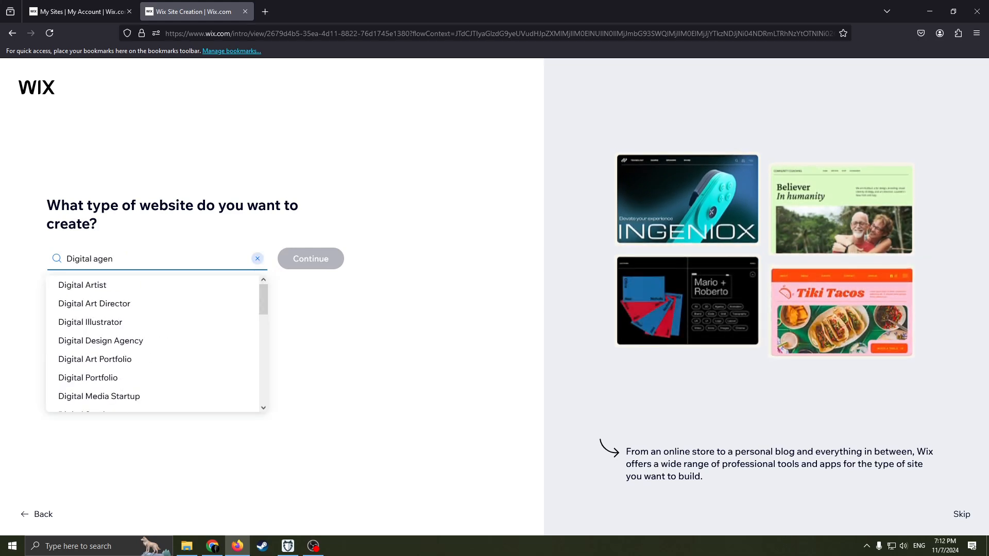
{"action": "type", "text": "cy"}
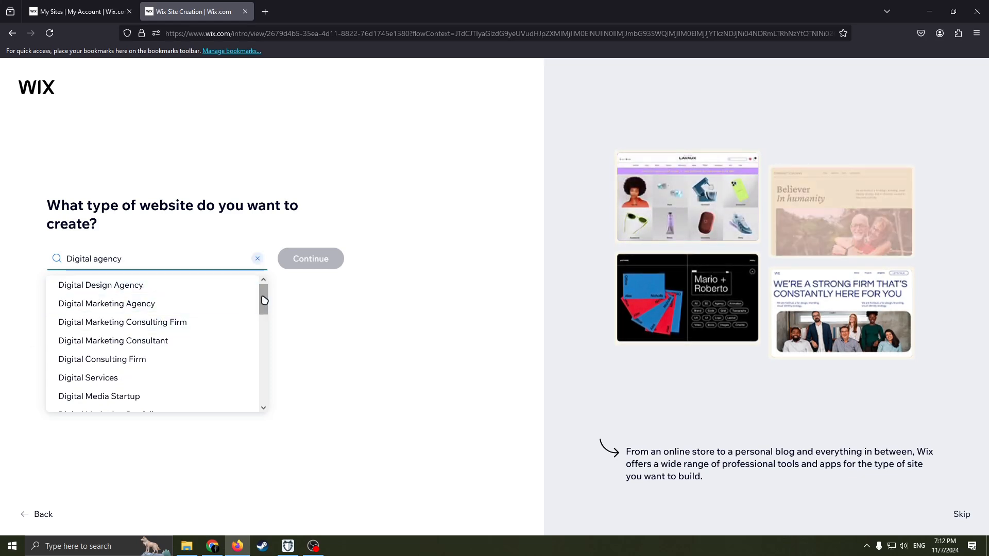
Choose Digital Marketing Agency from the suggested website types and continue to the business setup
{"action": "left_click_drag", "start_coordinate": [263, 301], "coordinate": [126, 291]}
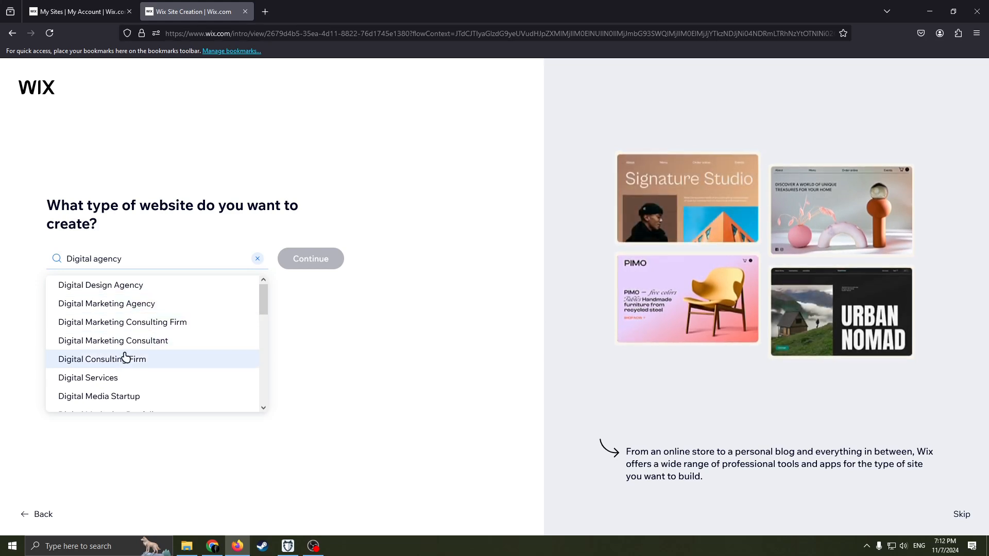
{"action": "scroll", "coordinate": [170, 347], "scroll_direction": "down", "scroll_amount": 5}
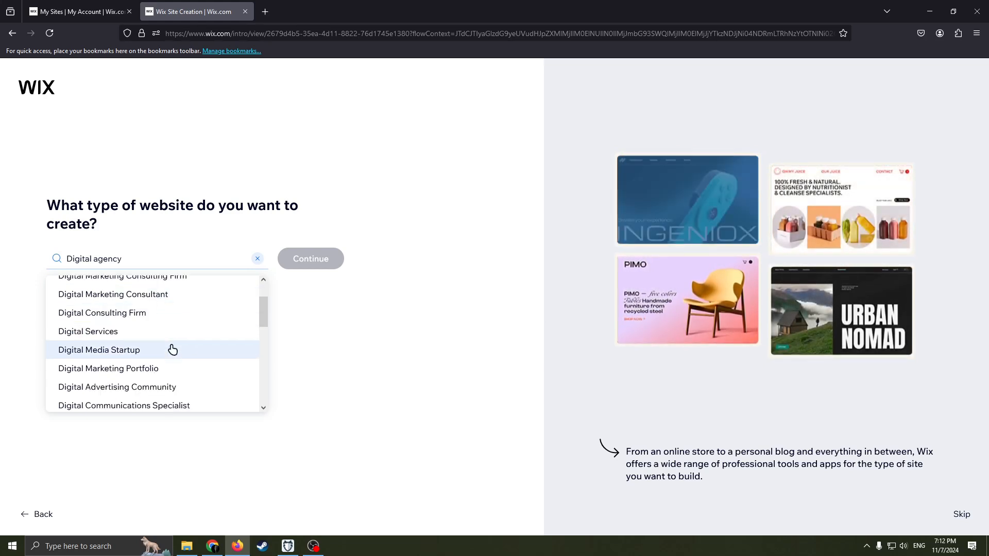
{"action": "scroll", "coordinate": [184, 362], "scroll_direction": "down", "scroll_amount": 3}
{"action": "scroll", "coordinate": [198, 362], "scroll_direction": "up", "scroll_amount": 8}
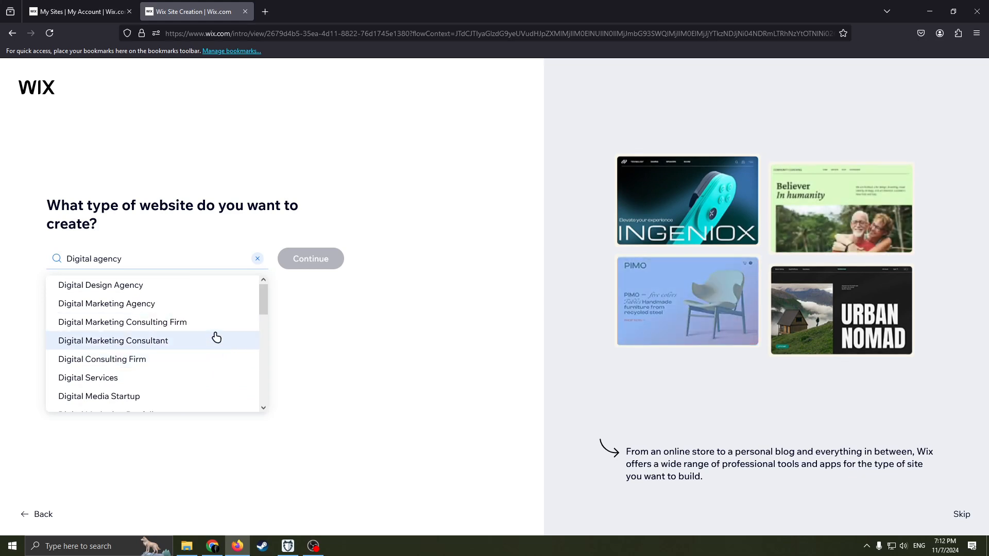
{"action": "mouse_move", "coordinate": [262, 299]}
{"action": "left_mouse_down"}
{"action": "mouse_move", "coordinate": [267, 293]}
{"action": "mouse_move", "coordinate": [276, 334]}
{"action": "mouse_move", "coordinate": [266, 306]}
{"action": "left_mouse_up"}
{"action": "scroll", "coordinate": [198, 340], "scroll_direction": "down", "scroll_amount": 3}
{"action": "scroll", "coordinate": [175, 332], "scroll_direction": "up", "scroll_amount": 3}
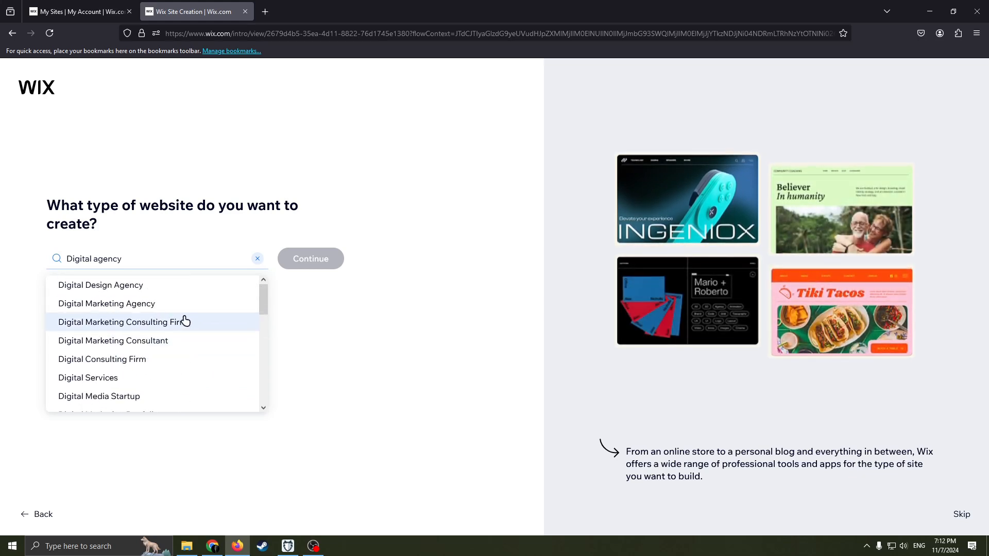
{"action": "scroll", "coordinate": [175, 358], "scroll_direction": "down", "scroll_amount": 8}
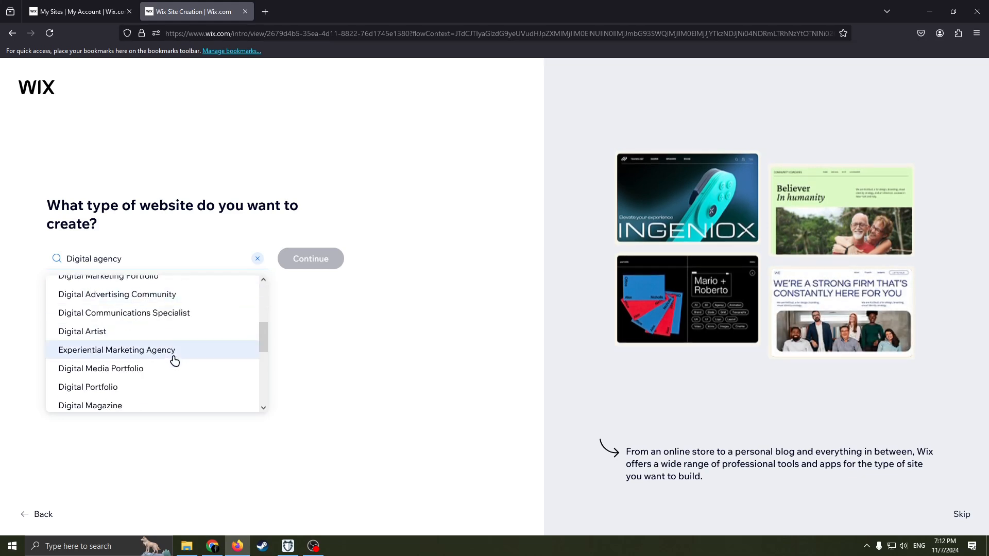
{"action": "scroll", "coordinate": [179, 365], "scroll_direction": "up", "scroll_amount": 8}
{"action": "left_click", "coordinate": [137, 260]}
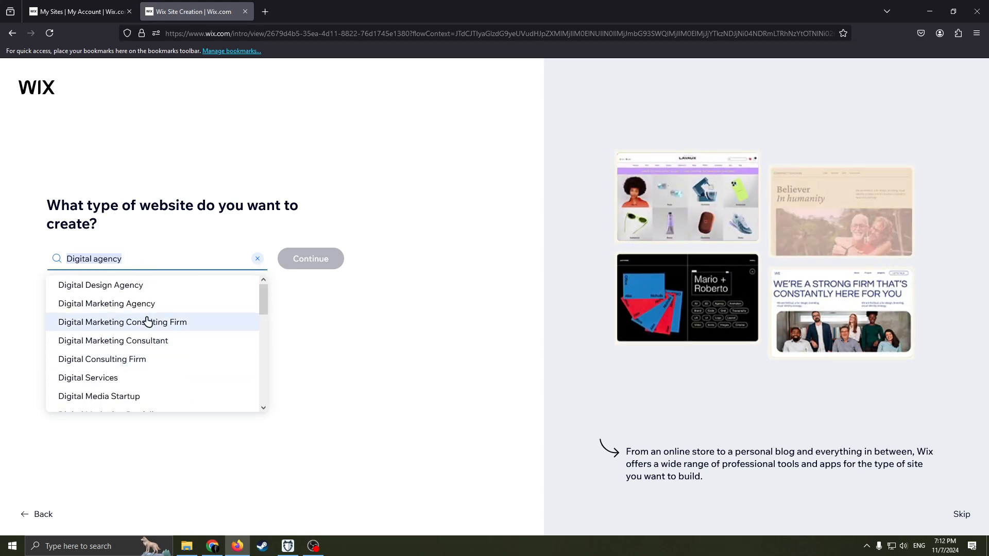
{"action": "left_click", "coordinate": [120, 306]}
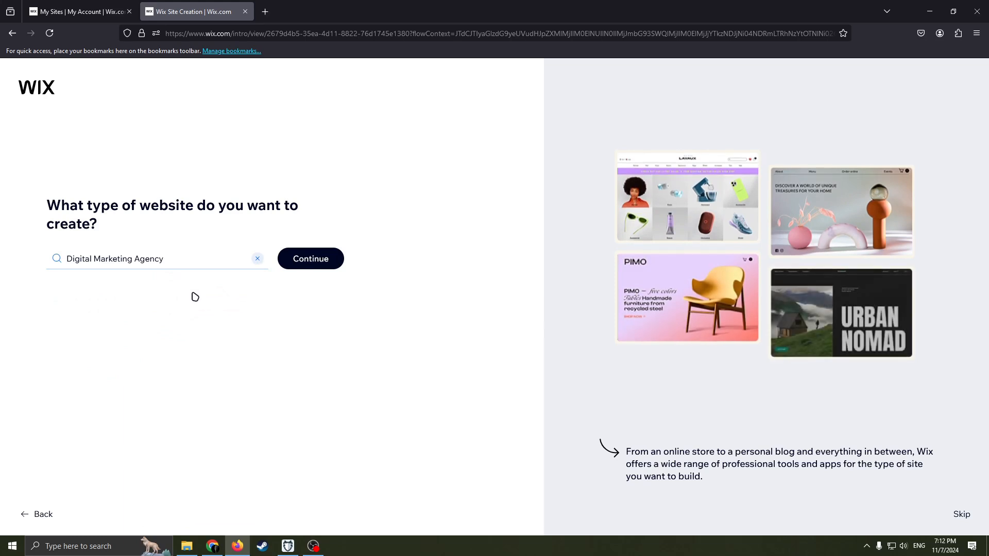
{"action": "left_click", "coordinate": [337, 265]}
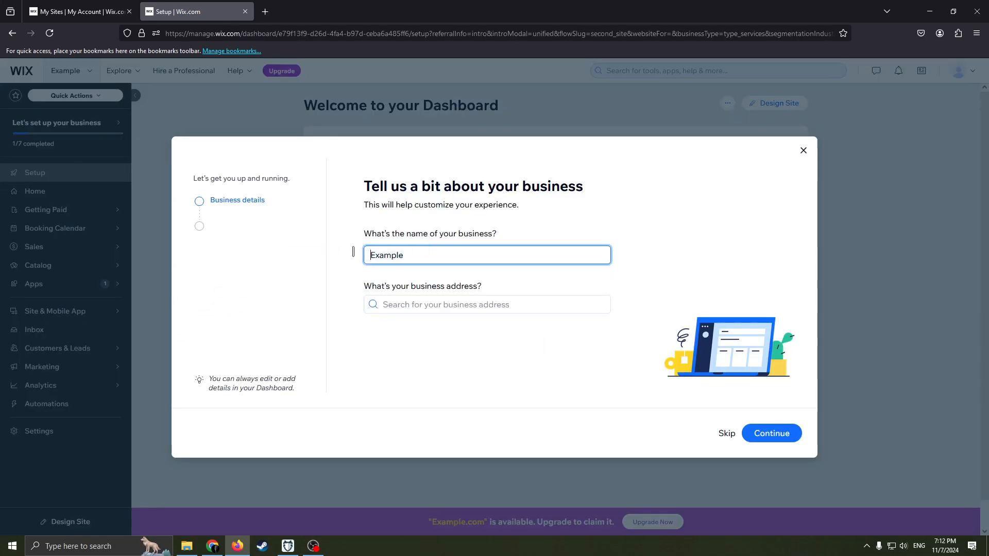
Skip the business details step, keeping the business name Example and leaving the address empty
{"action": "double_click", "coordinate": [411, 258]}
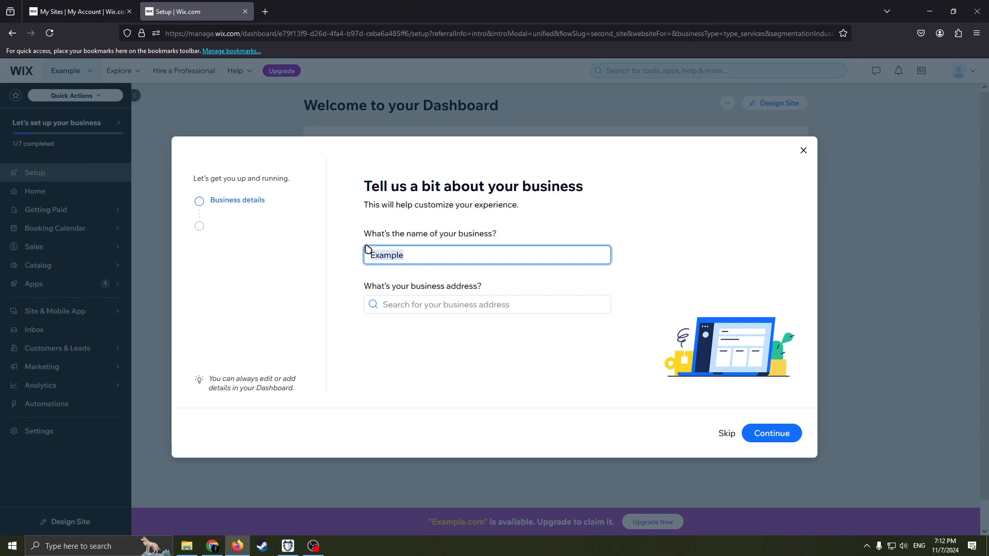
{"action": "double_click", "coordinate": [431, 252]}
{"action": "double_click", "coordinate": [427, 252]}
{"action": "left_click", "coordinate": [446, 251]}
{"action": "left_click", "coordinate": [368, 266]}
{"action": "left_click_drag", "start_coordinate": [455, 258], "coordinate": [311, 262]}
{"action": "left_click", "coordinate": [517, 309]}
{"action": "left_click", "coordinate": [531, 348]}
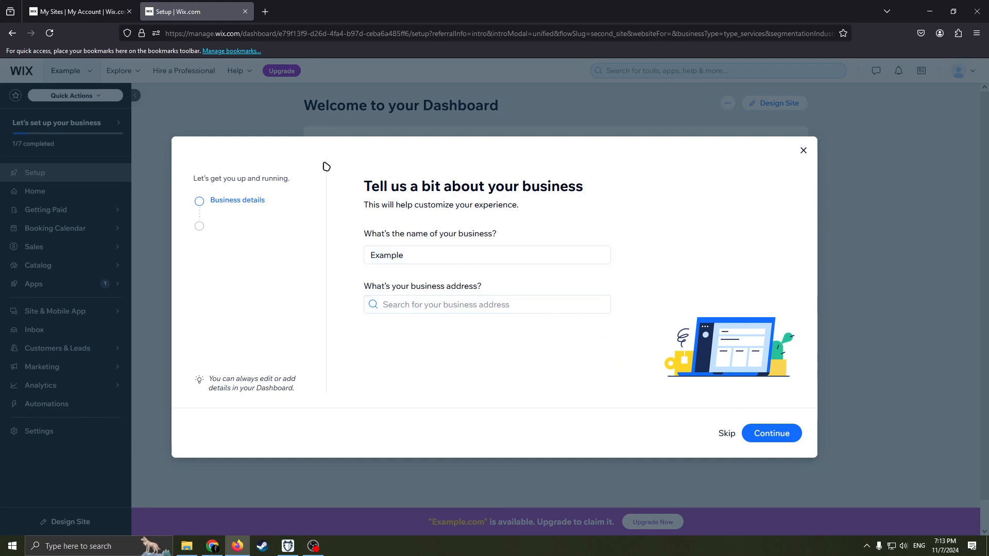
{"action": "left_click", "coordinate": [727, 434]}
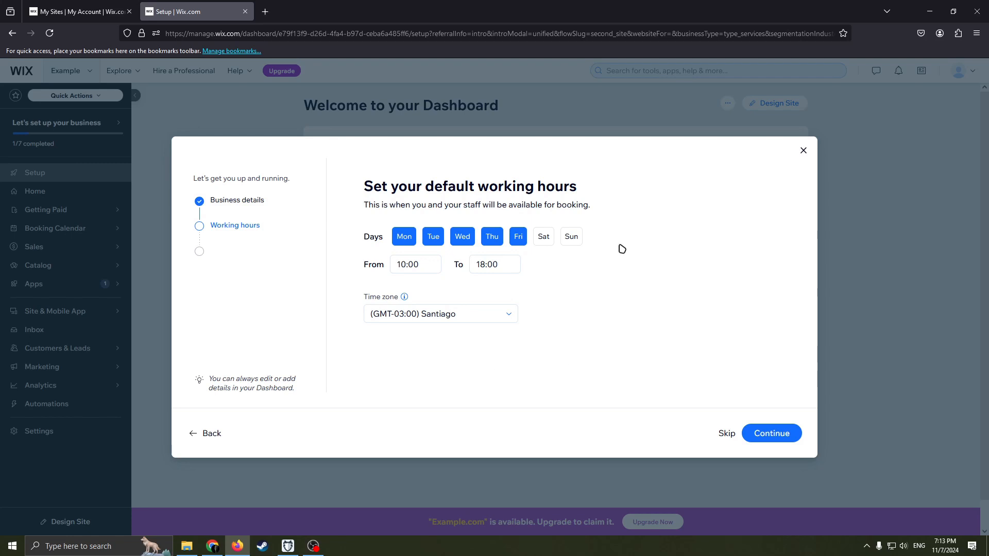
Skip the default working hours, and look through the suggested agency services before skipping them too
{"action": "left_click", "coordinate": [724, 435]}
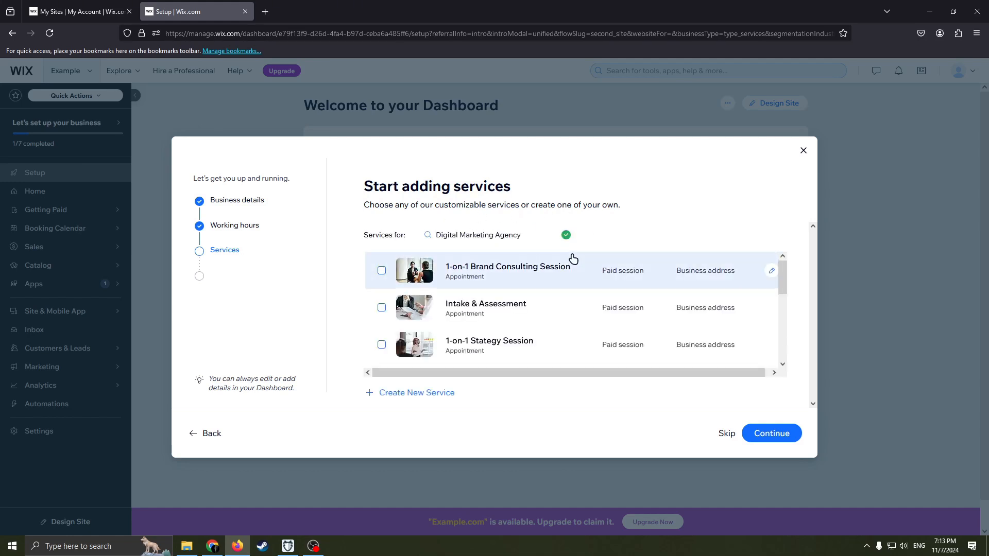
{"action": "scroll", "coordinate": [540, 296], "scroll_direction": "down", "scroll_amount": 2}
{"action": "scroll", "coordinate": [540, 297], "scroll_direction": "up", "scroll_amount": 2}
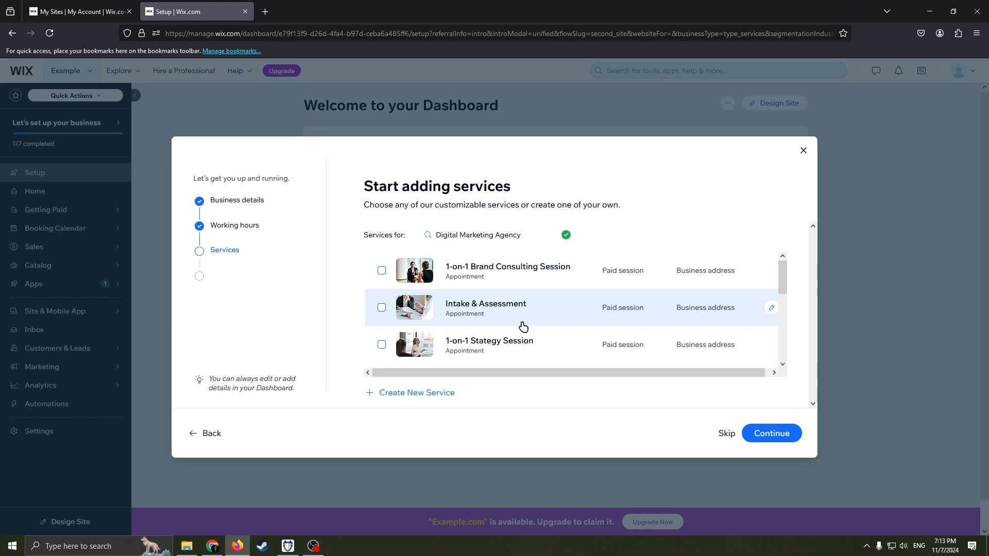
{"action": "scroll", "coordinate": [523, 327], "scroll_direction": "down", "scroll_amount": 1}
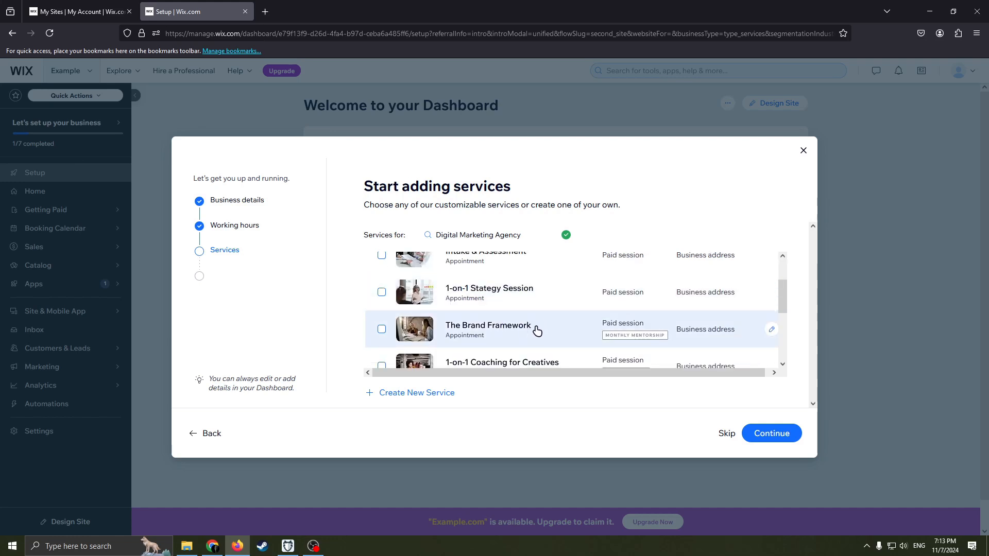
{"action": "scroll", "coordinate": [538, 327], "scroll_direction": "down", "scroll_amount": 3}
{"action": "scroll", "coordinate": [557, 318], "scroll_direction": "up", "scroll_amount": 1}
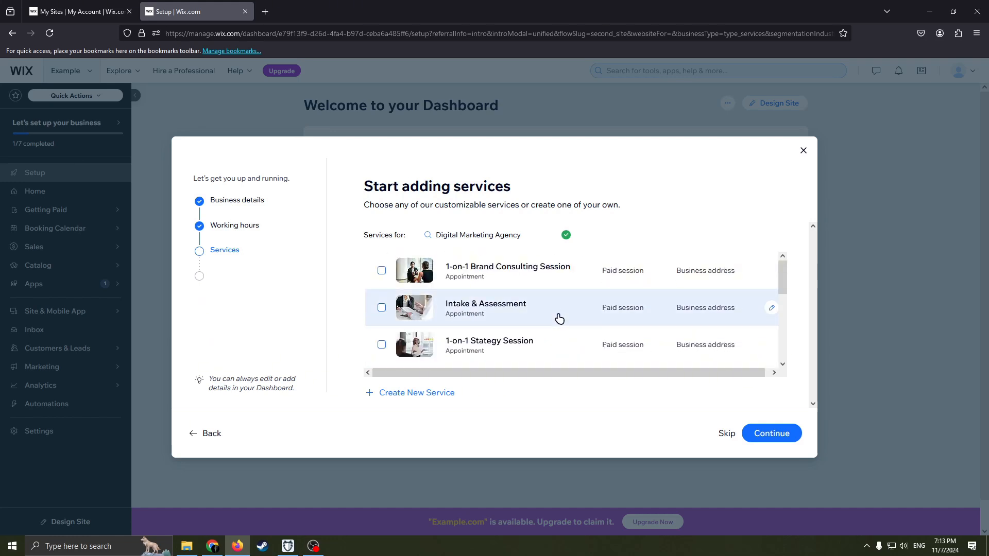
{"action": "scroll", "coordinate": [558, 317], "scroll_direction": "down", "scroll_amount": 1}
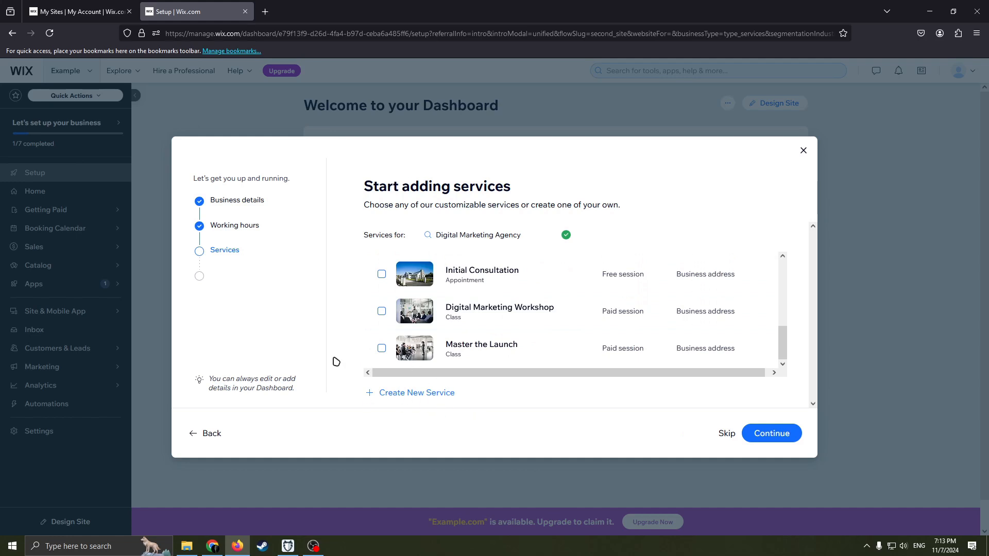
{"action": "left_click", "coordinate": [726, 434]}
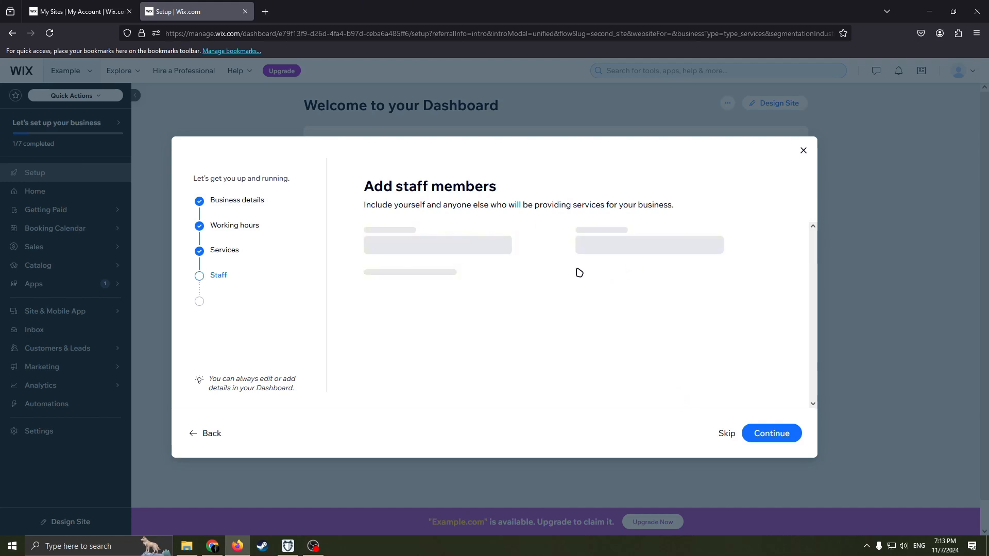
Skip adding staff members and useful tools, and finish the setup by continuing to the dashboard
{"action": "left_click_drag", "start_coordinate": [373, 187], "coordinate": [525, 199]}
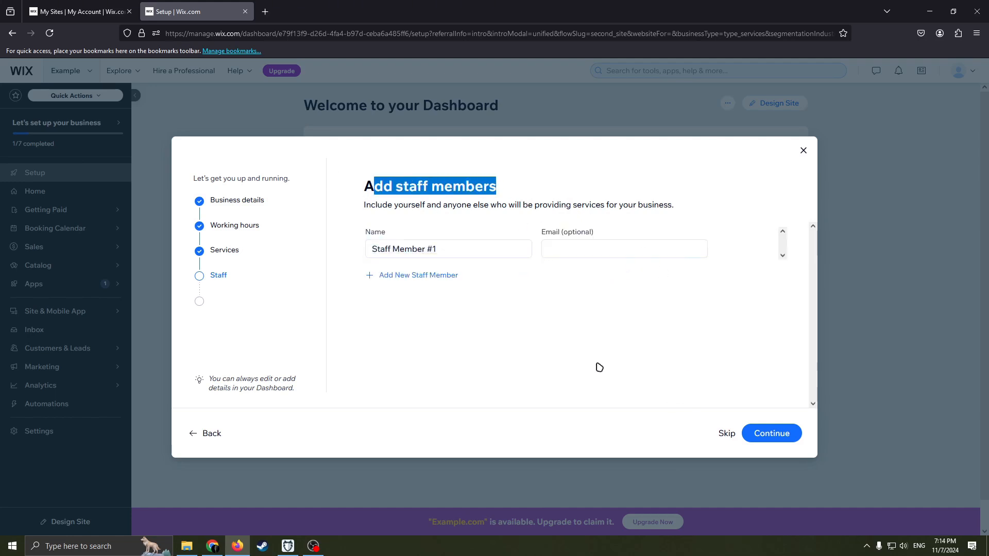
{"action": "left_click", "coordinate": [729, 434]}
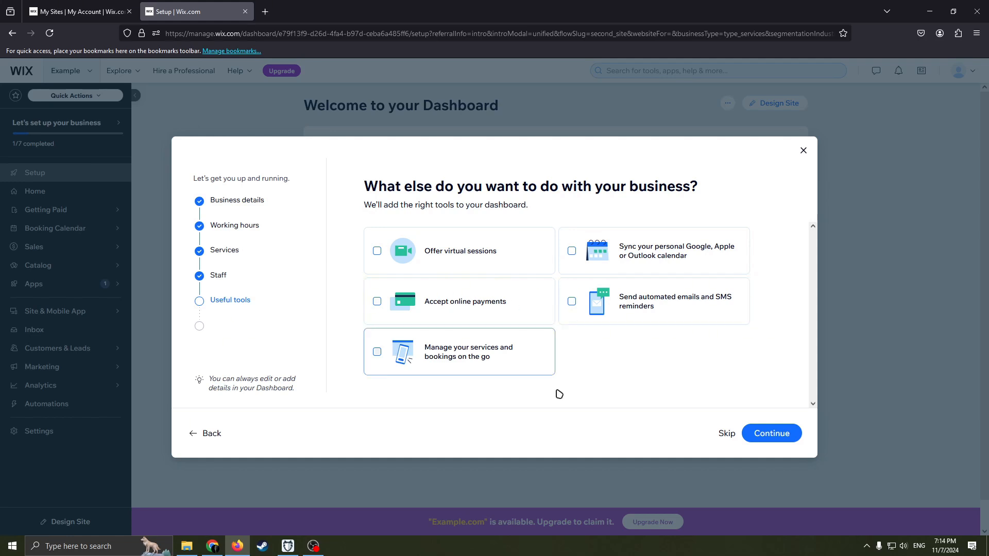
{"action": "left_click", "coordinate": [728, 434]}
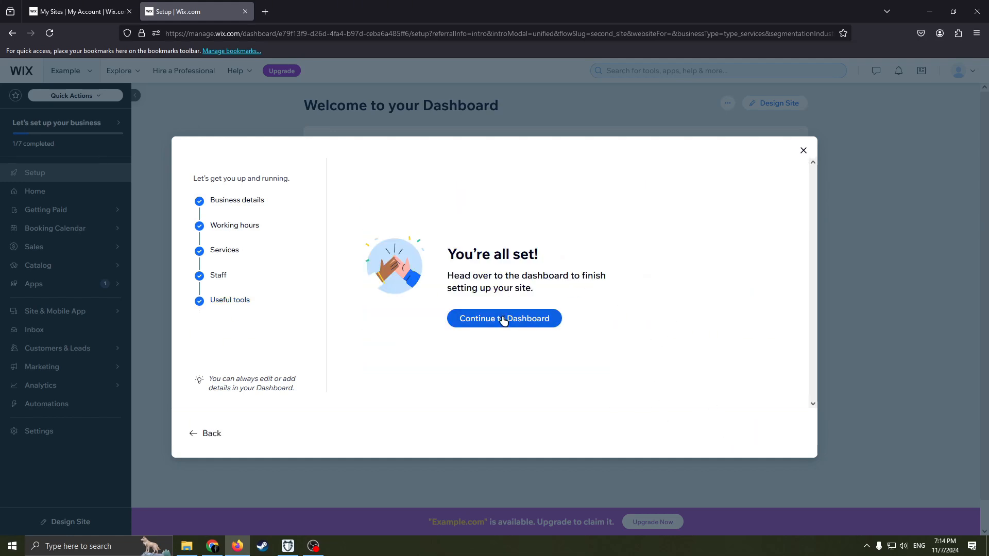
{"action": "left_click", "coordinate": [504, 320]}
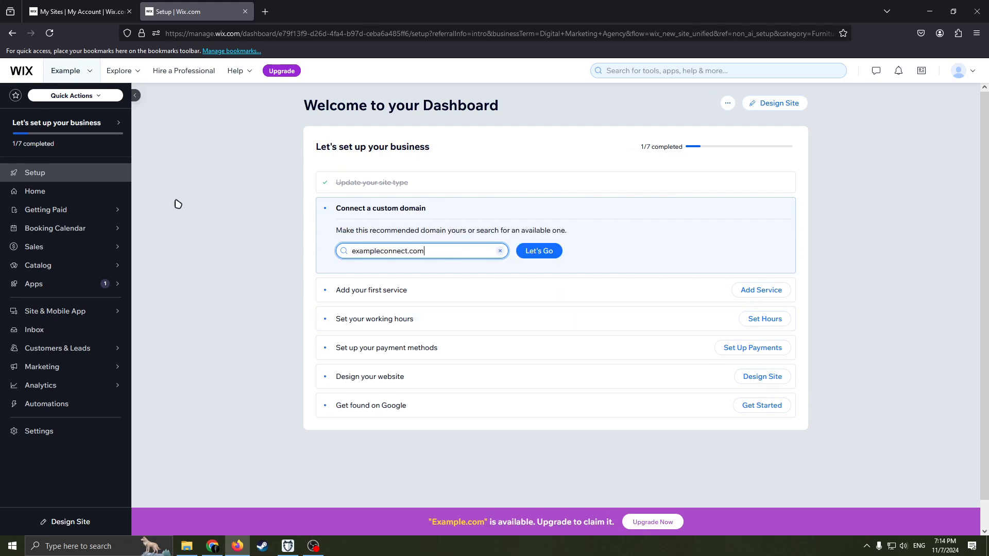
{"action": "mouse_move", "coordinate": [35, 135]}
{"action": "left_click_drag", "start_coordinate": [436, 255], "coordinate": [293, 267]}
{"action": "left_click", "coordinate": [456, 250]}
Start designing the website from the setup checklist and choose to customize a template
{"action": "scroll", "coordinate": [356, 289], "scroll_direction": "down", "scroll_amount": 1}
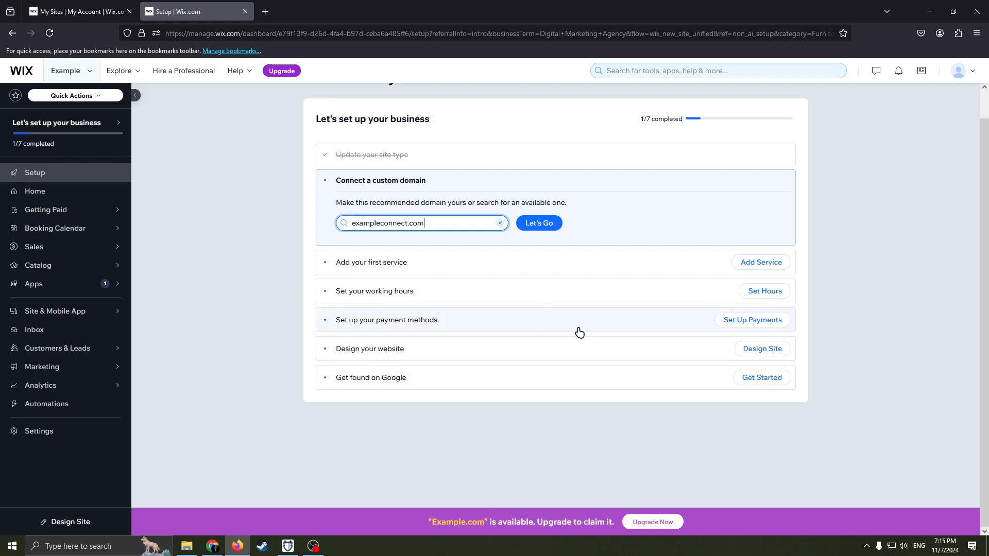
{"action": "left_click", "coordinate": [741, 354]}
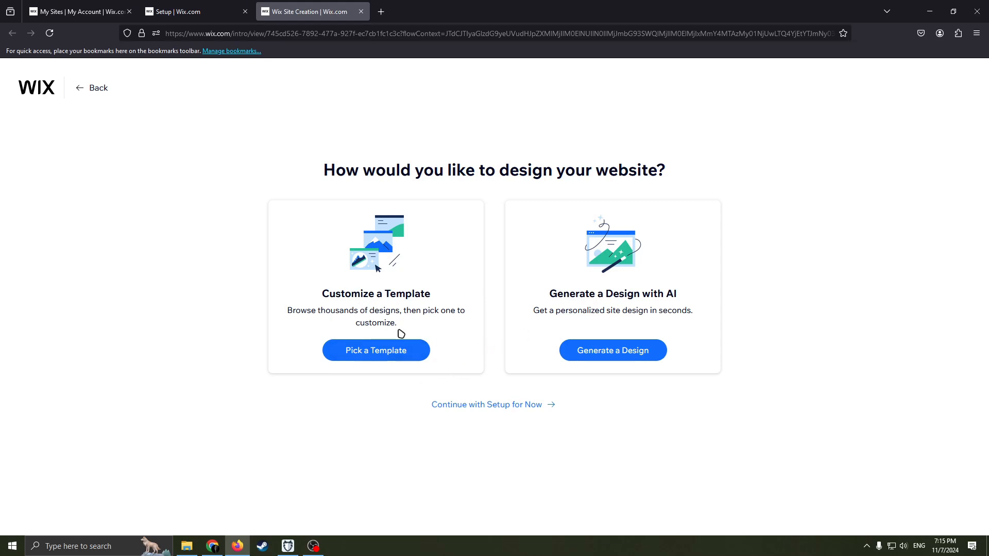
{"action": "left_click", "coordinate": [385, 349]}
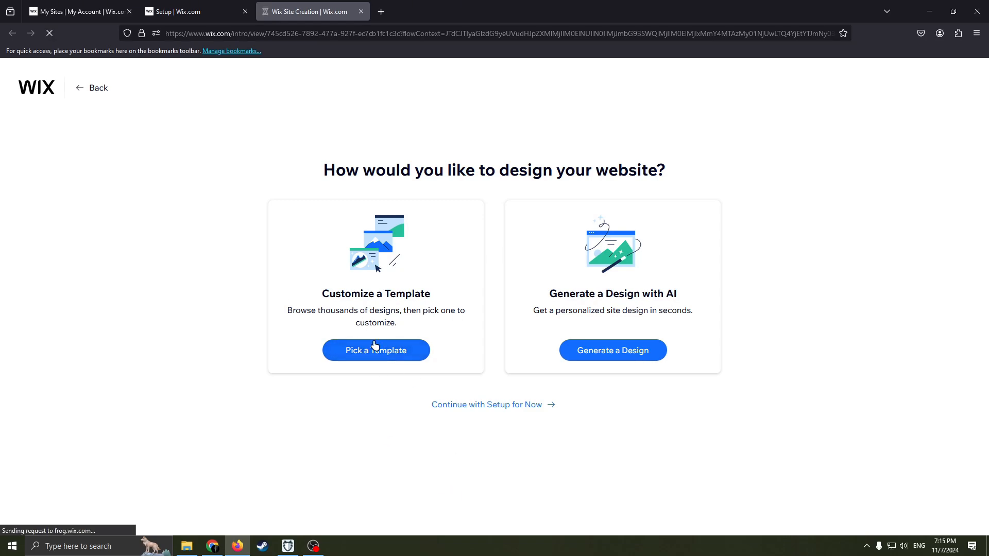
{"action": "scroll", "coordinate": [428, 297], "scroll_direction": "down", "scroll_amount": 2}
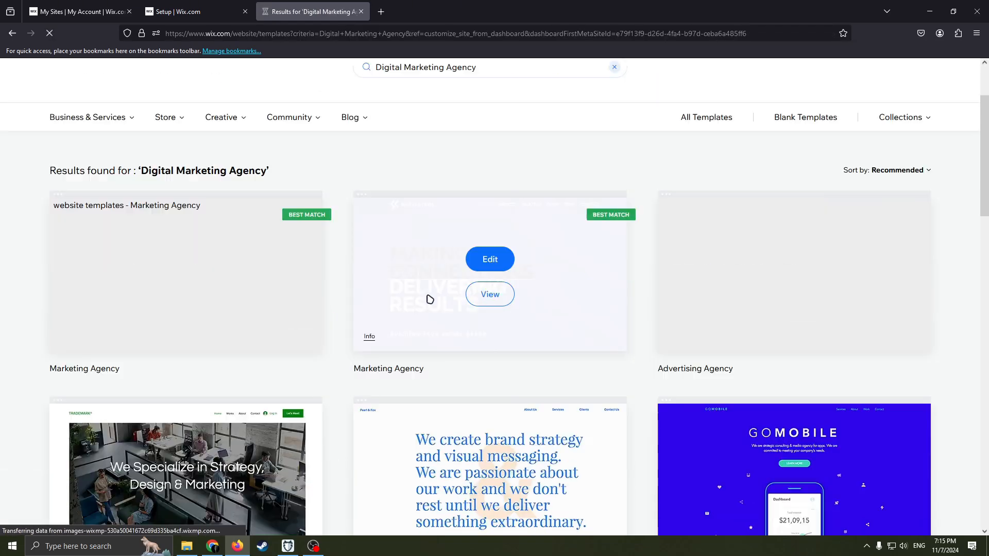
Look through the website templates suggested for Digital Marketing Agency and compare their designs
{"action": "scroll", "coordinate": [430, 299], "scroll_direction": "up", "scroll_amount": 2}
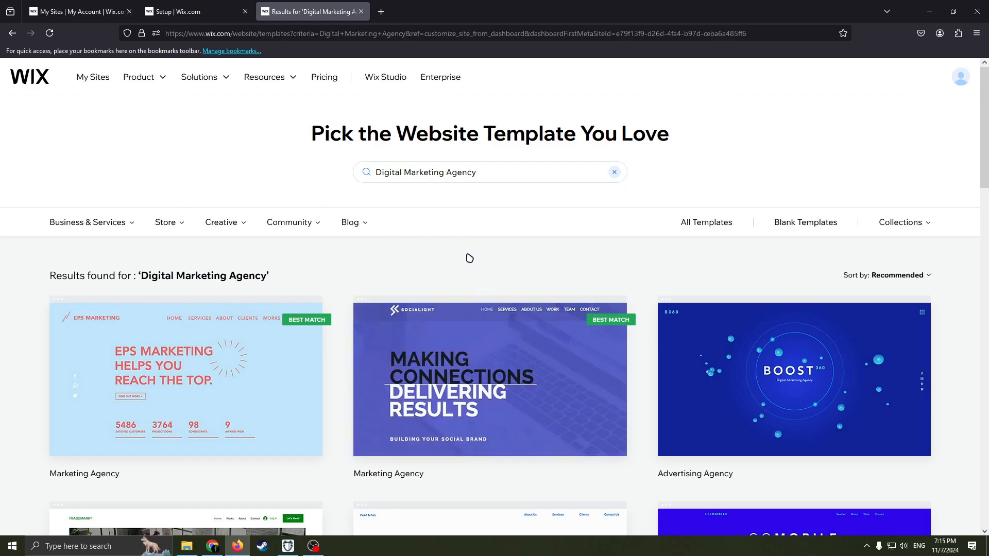
{"action": "scroll", "coordinate": [423, 259], "scroll_direction": "down", "scroll_amount": 5}
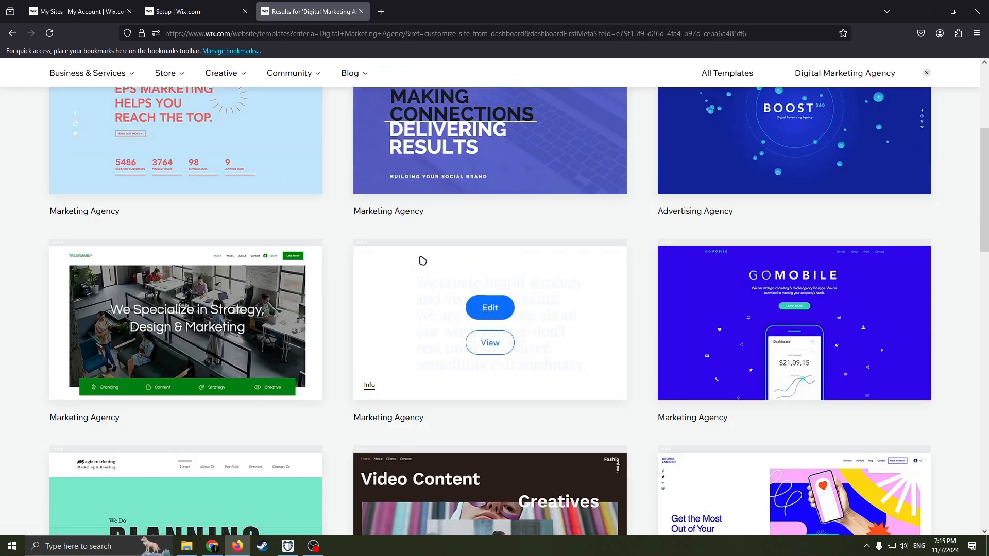
{"action": "scroll", "coordinate": [398, 260], "scroll_direction": "up", "scroll_amount": 4}
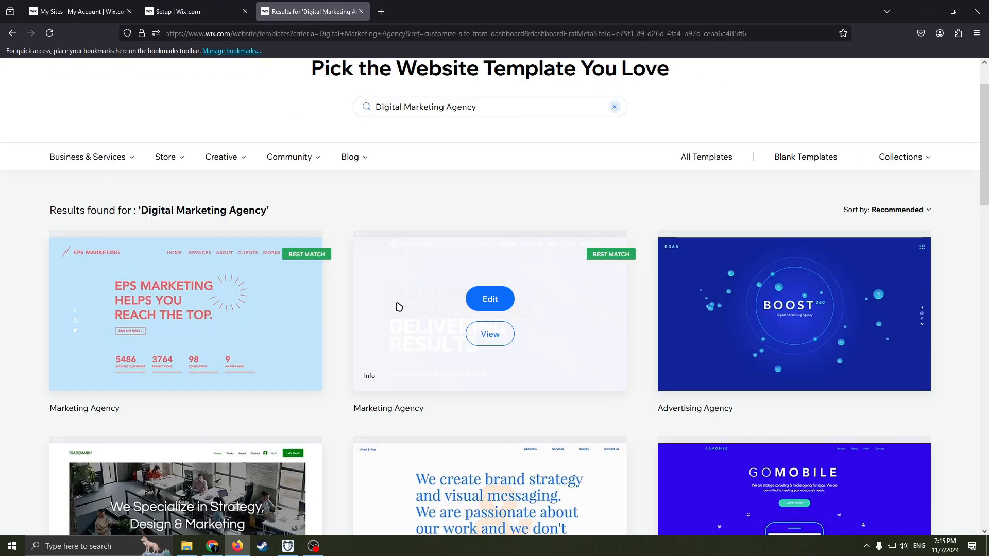
{"action": "scroll", "coordinate": [547, 194], "scroll_direction": "down", "scroll_amount": 2}
{"action": "scroll", "coordinate": [545, 194], "scroll_direction": "up", "scroll_amount": 2}
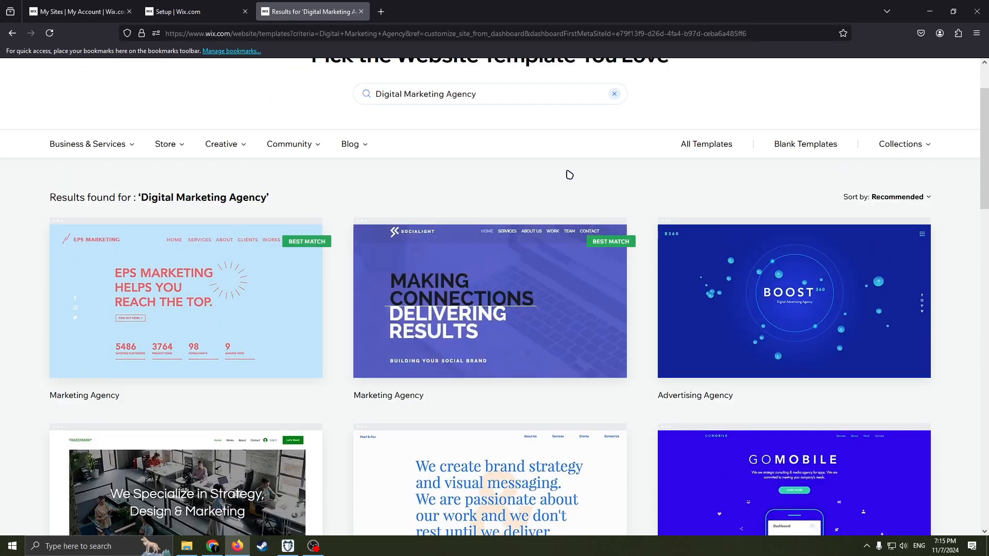
{"action": "mouse_move", "coordinate": [532, 311]}
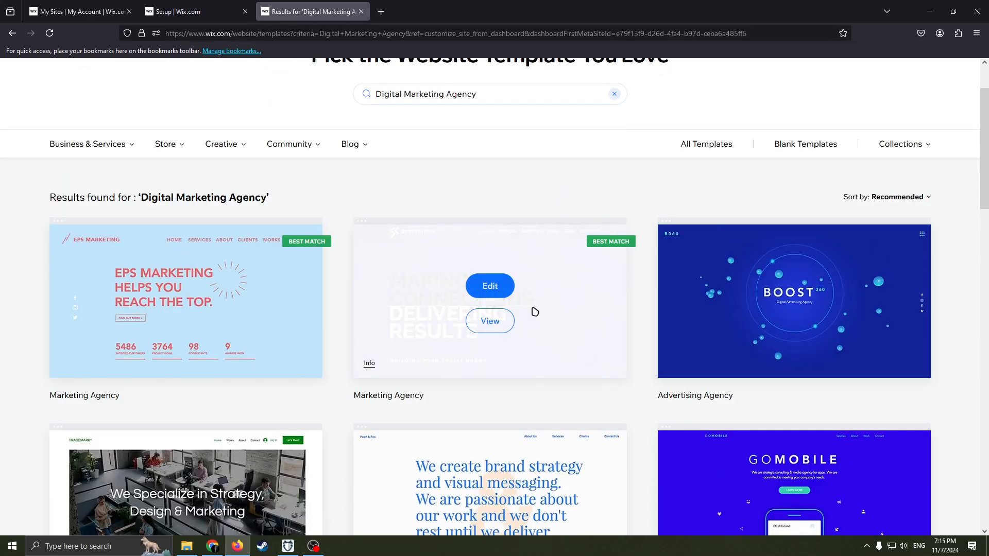
{"action": "scroll", "coordinate": [567, 315], "scroll_direction": "down", "scroll_amount": 1}
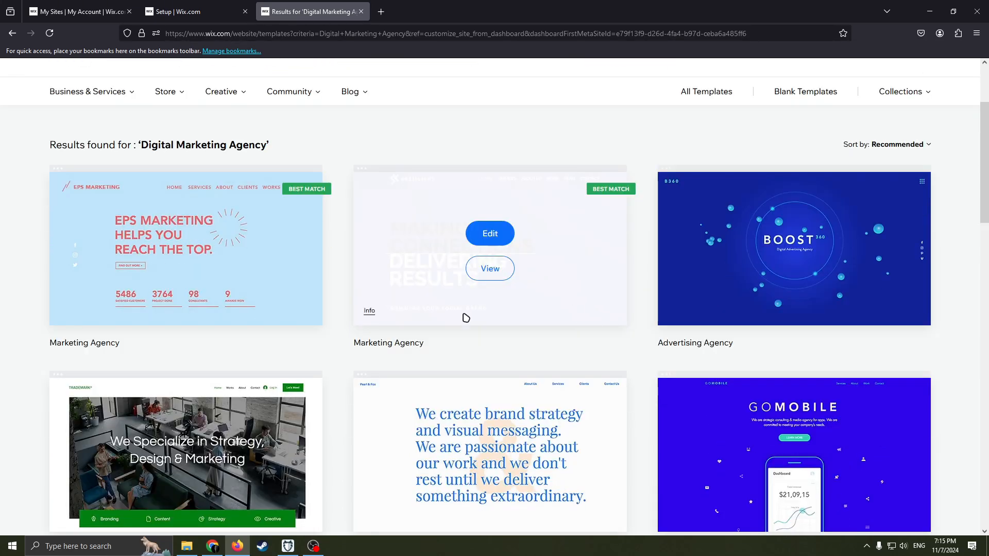
{"action": "scroll", "coordinate": [639, 293], "scroll_direction": "down", "scroll_amount": 1}
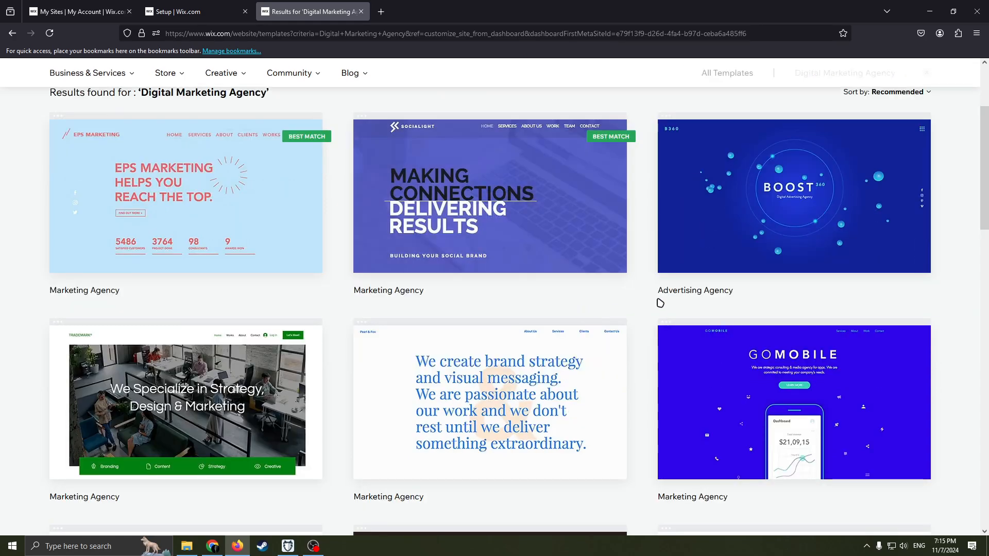
{"action": "scroll", "coordinate": [567, 288], "scroll_direction": "down", "scroll_amount": 1}
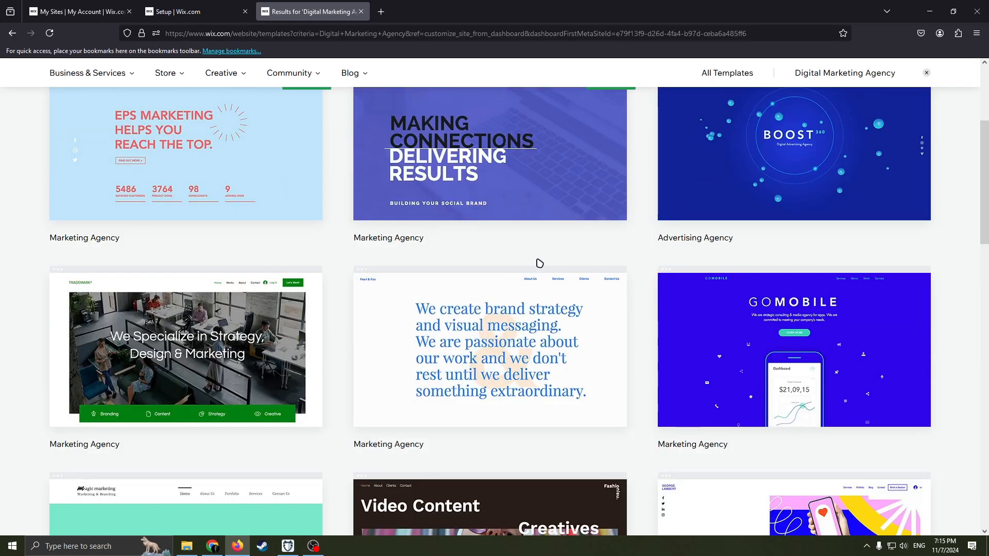
{"action": "scroll", "coordinate": [516, 258], "scroll_direction": "up", "scroll_amount": 3}
{"action": "scroll", "coordinate": [392, 215], "scroll_direction": "up", "scroll_amount": 1}
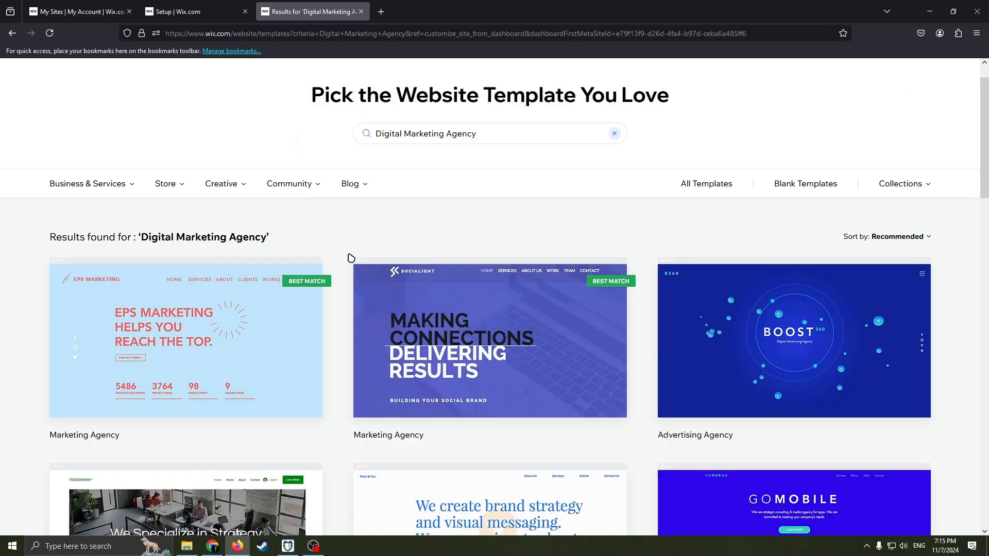
{"action": "scroll", "coordinate": [474, 364], "scroll_direction": "down", "scroll_amount": 10}
{"action": "scroll", "coordinate": [571, 330], "scroll_direction": "up", "scroll_amount": 6}
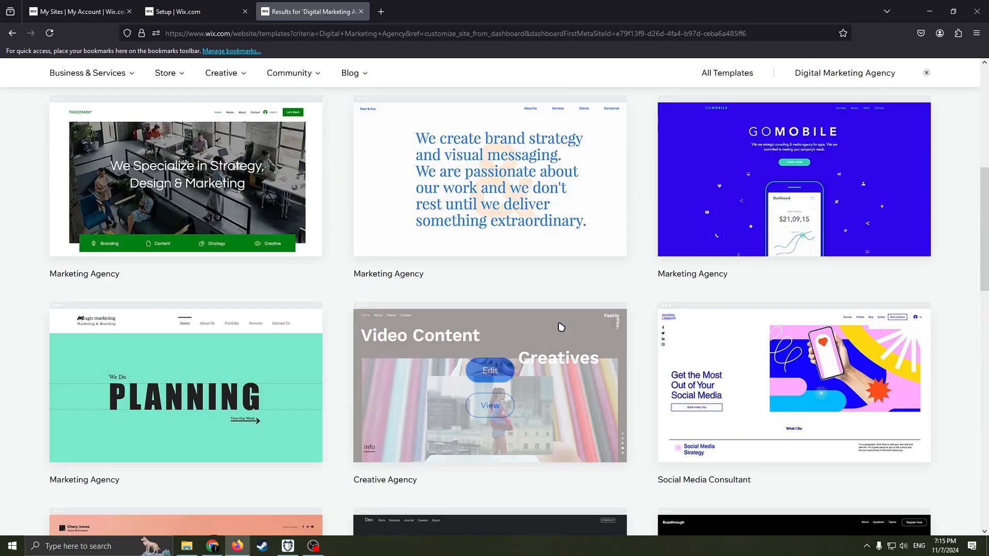
{"action": "scroll", "coordinate": [561, 327], "scroll_direction": "up", "scroll_amount": 5}
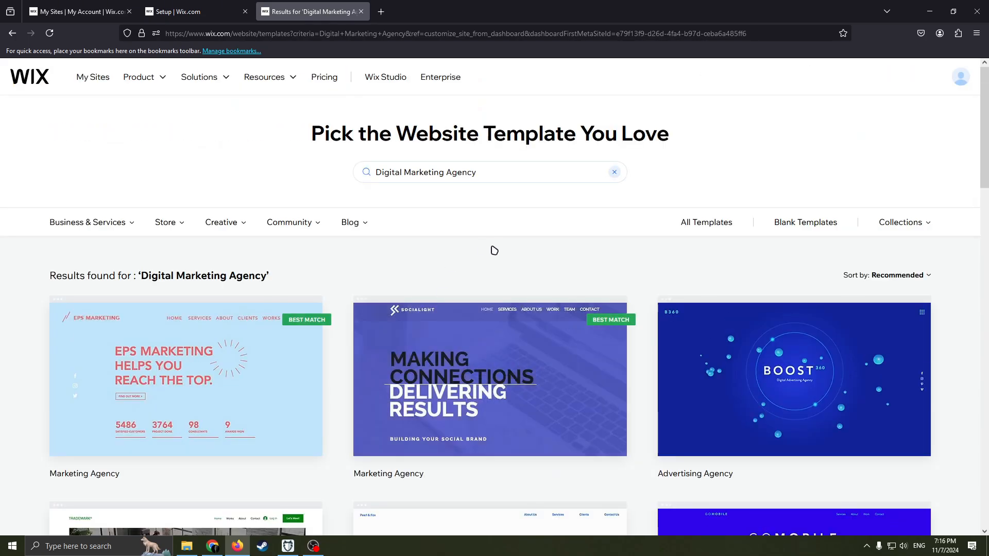
Choose the light blue EPS Marketing template among the Marketing Agency results and open it for editing
{"action": "scroll", "coordinate": [355, 378], "scroll_direction": "down", "scroll_amount": 1}
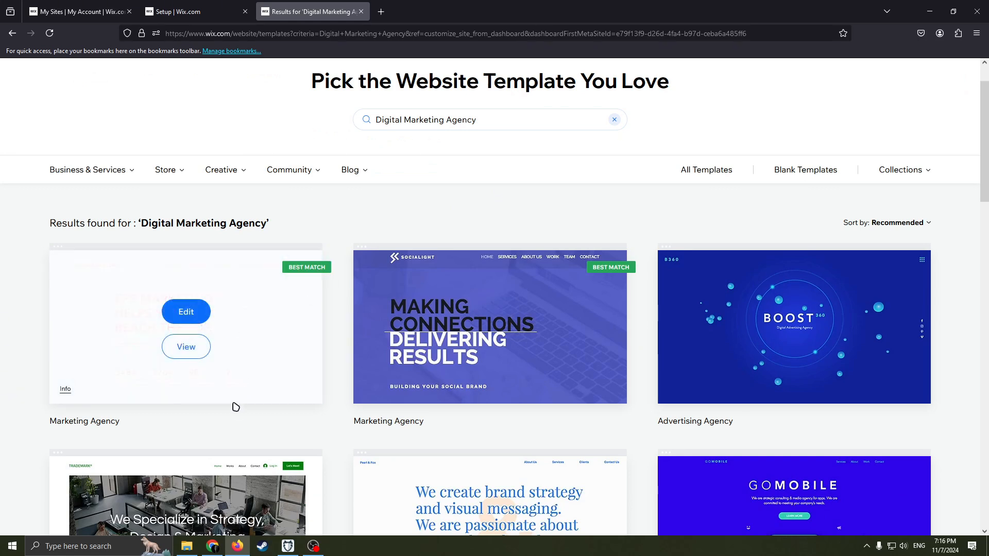
{"action": "left_click_drag", "start_coordinate": [98, 423], "coordinate": [50, 424]}
{"action": "left_click", "coordinate": [136, 434]}
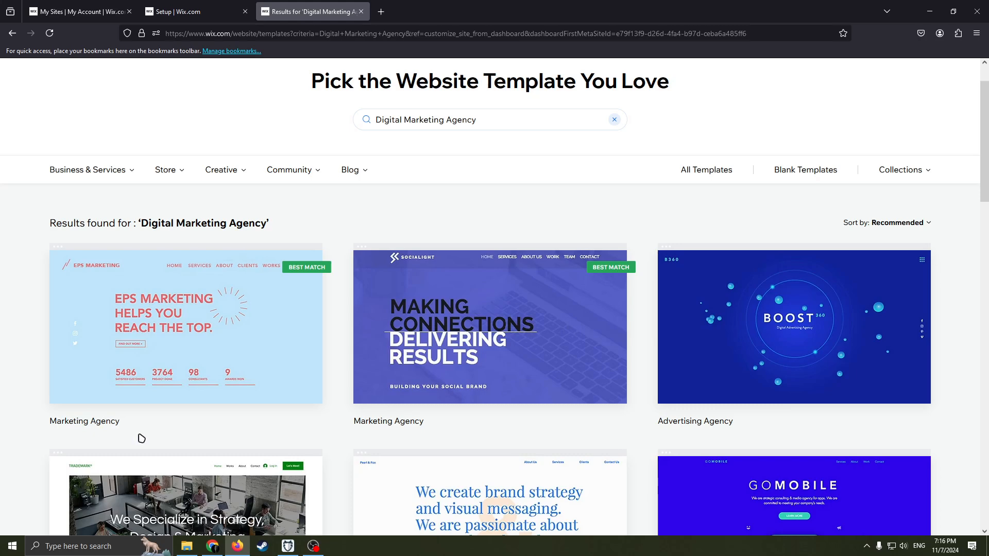
{"action": "left_click_drag", "start_coordinate": [125, 424], "coordinate": [50, 423]}
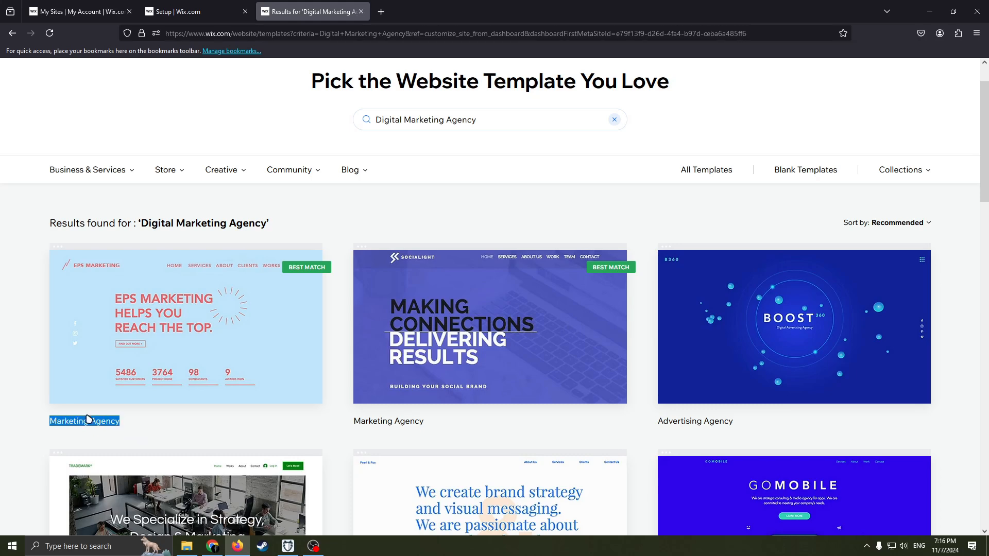
{"action": "left_click", "coordinate": [188, 312]}
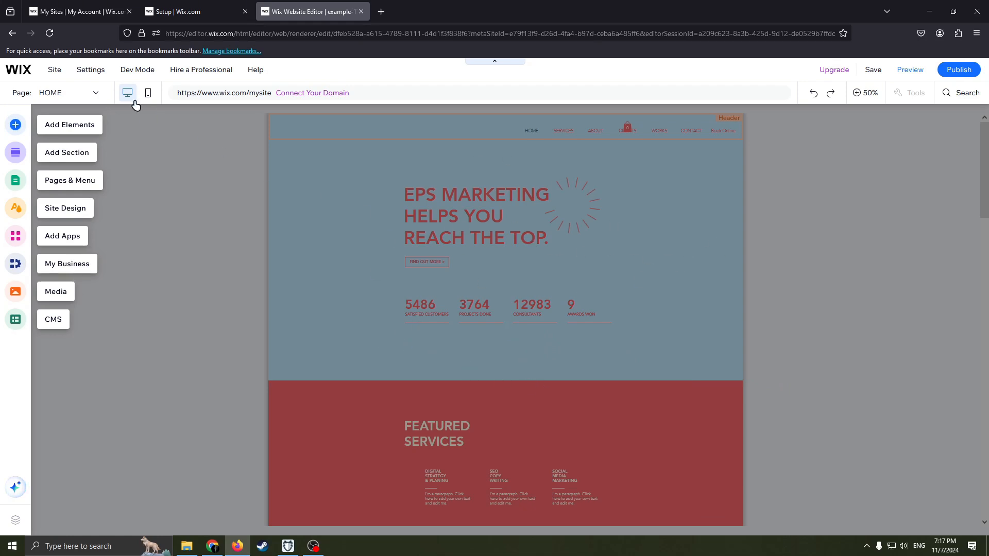
Open the site's page management and delete the WORKS item from the site menu
{"action": "left_click", "coordinate": [77, 93]}
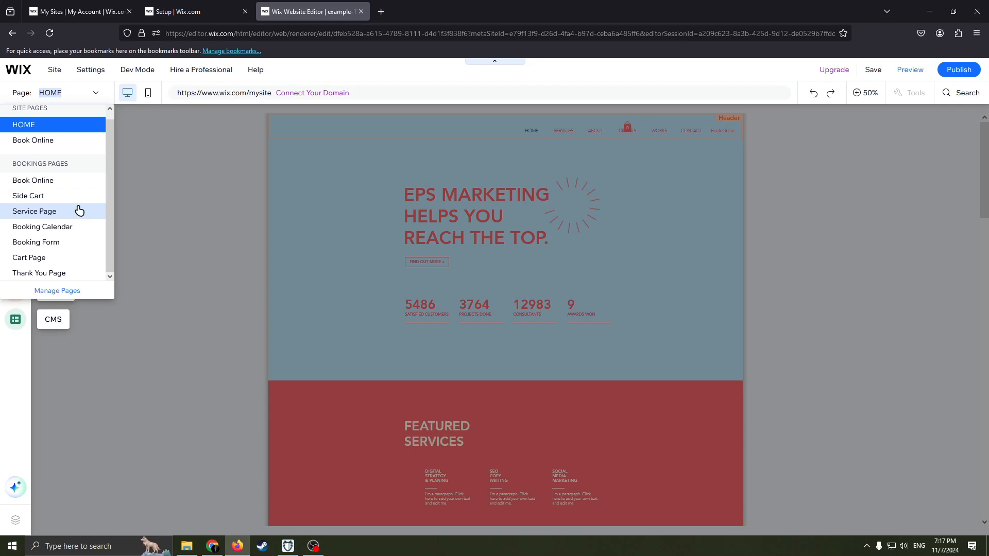
{"action": "left_click", "coordinate": [57, 291]}
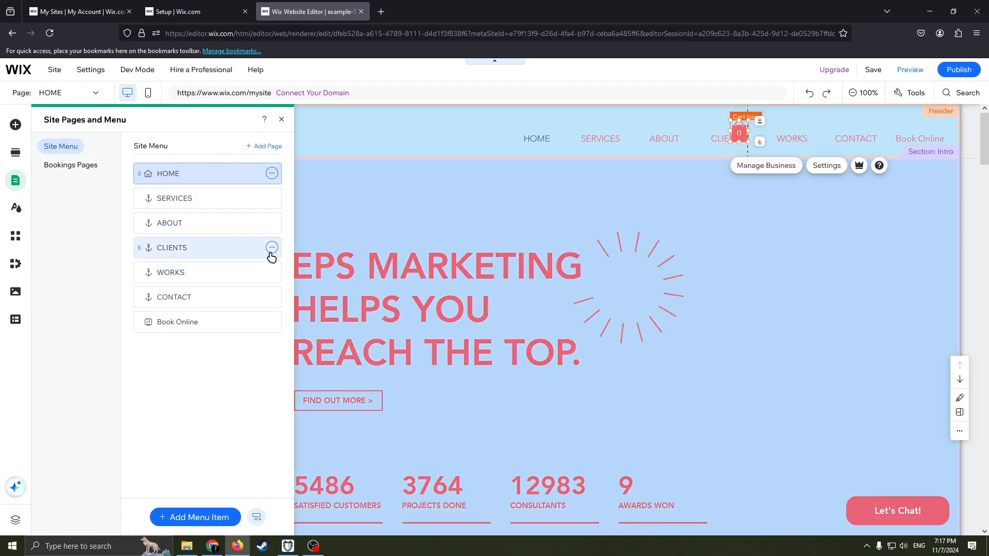
{"action": "left_click", "coordinate": [271, 248]}
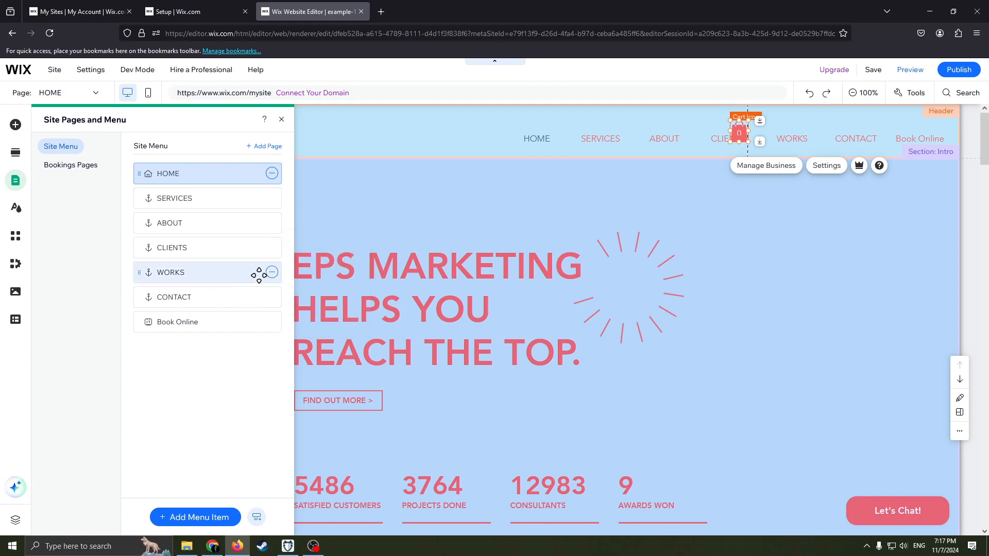
{"action": "left_click", "coordinate": [272, 273]}
{"action": "left_click", "coordinate": [306, 350]}
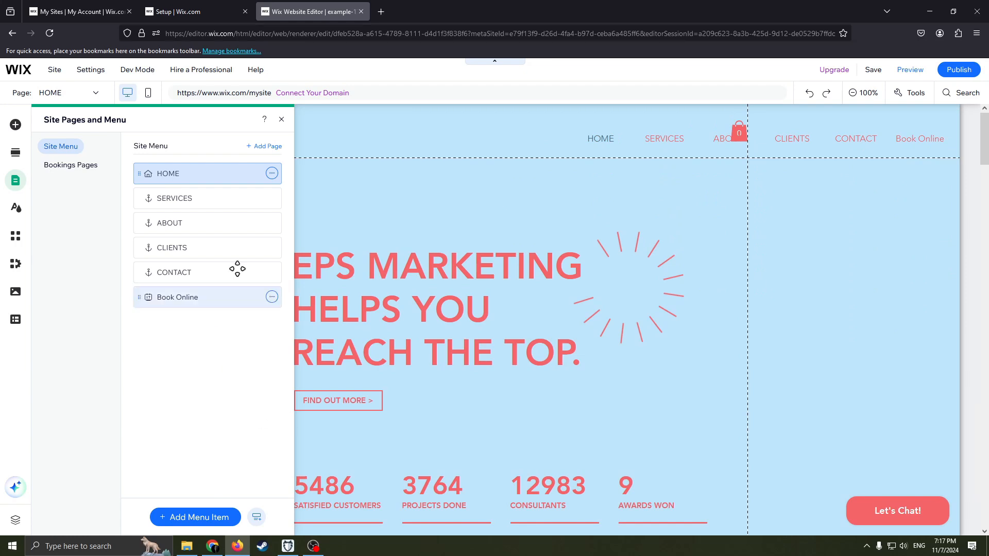
Check the options available for the SERVICES menu item, and close the page management
{"action": "mouse_move", "coordinate": [203, 181]}
{"action": "left_mouse_down"}
{"action": "mouse_move", "coordinate": [212, 179]}
{"action": "mouse_move", "coordinate": [202, 307]}
{"action": "mouse_move", "coordinate": [206, 161]}
{"action": "mouse_move", "coordinate": [230, 261]}
{"action": "mouse_move", "coordinate": [206, 171]}
{"action": "left_mouse_up"}
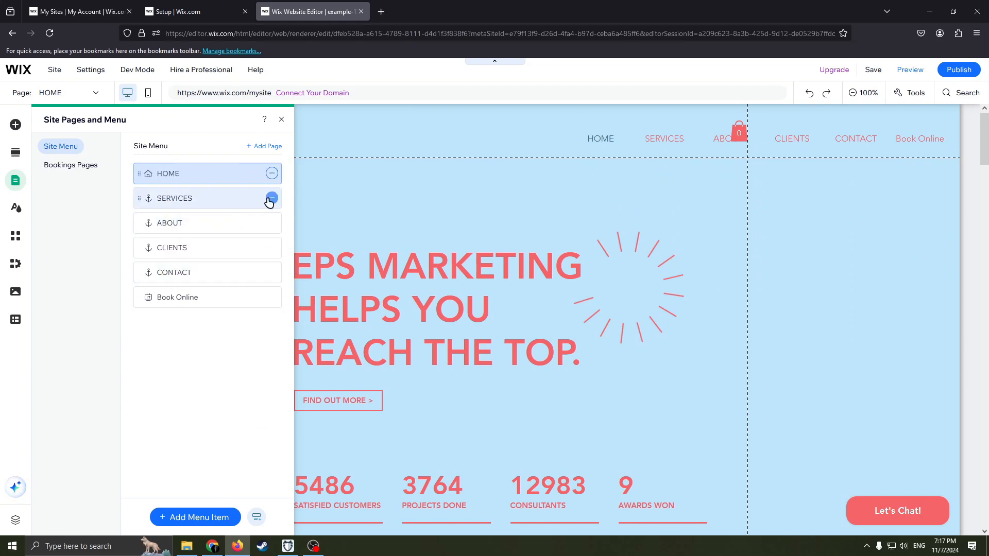
{"action": "left_click", "coordinate": [272, 199]}
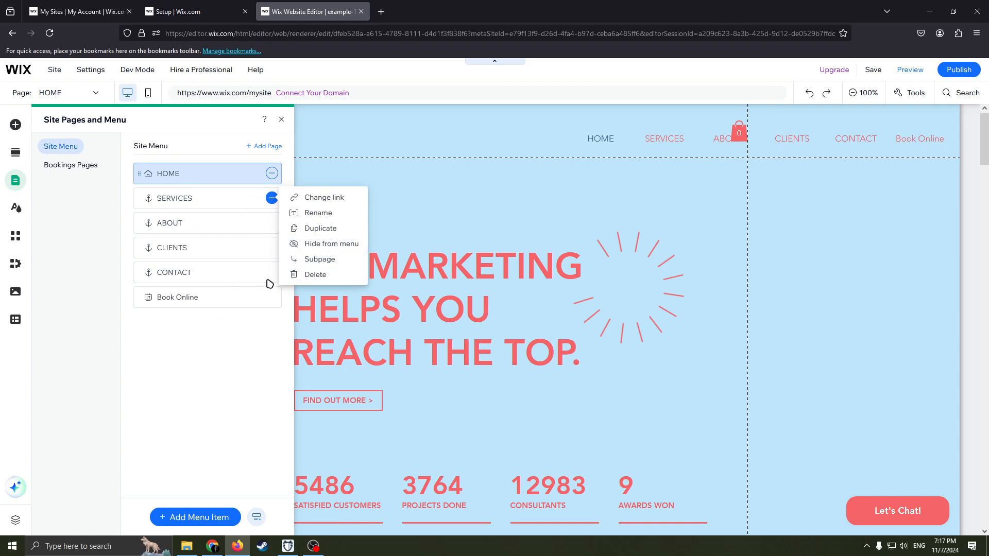
{"action": "left_click", "coordinate": [222, 355]}
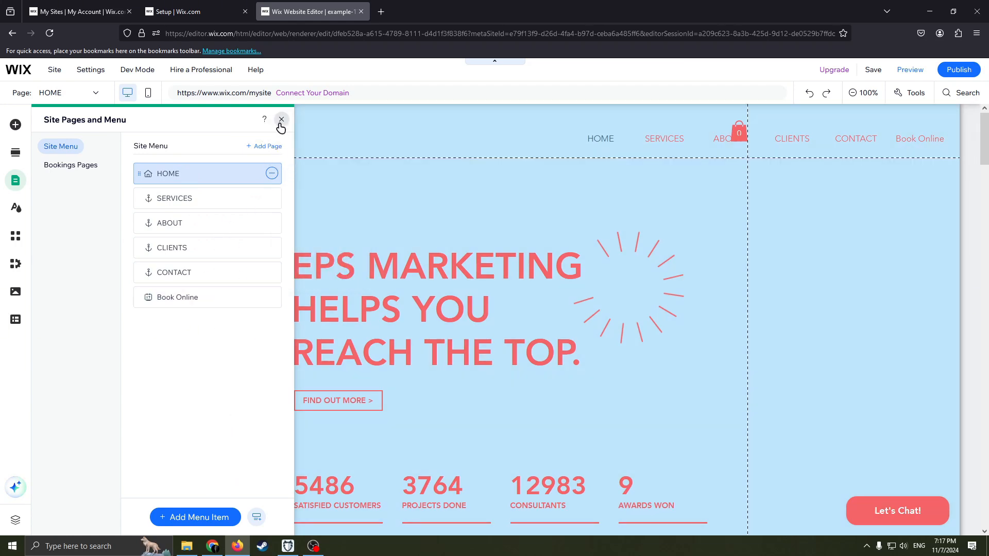
{"action": "left_click", "coordinate": [281, 119]}
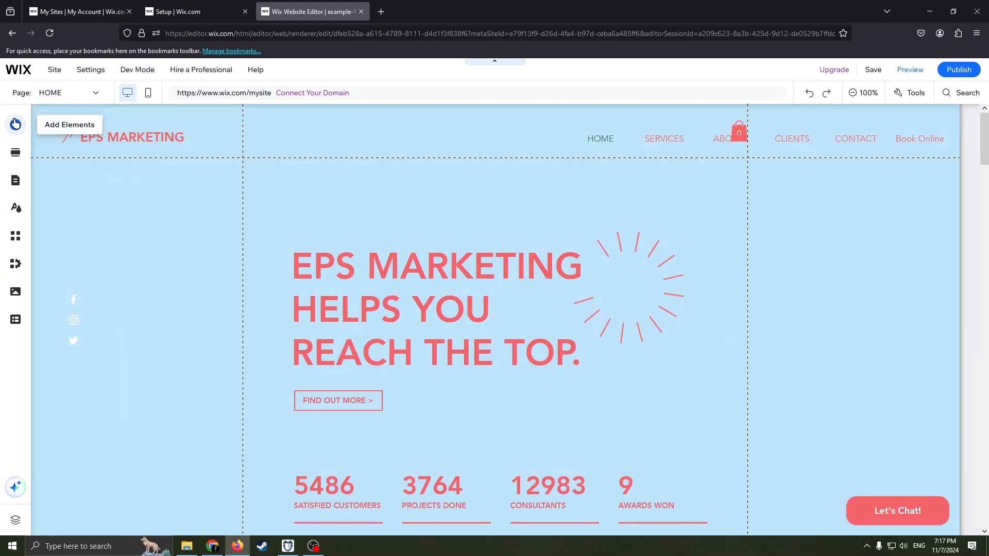
{"action": "left_click", "coordinate": [17, 125]}
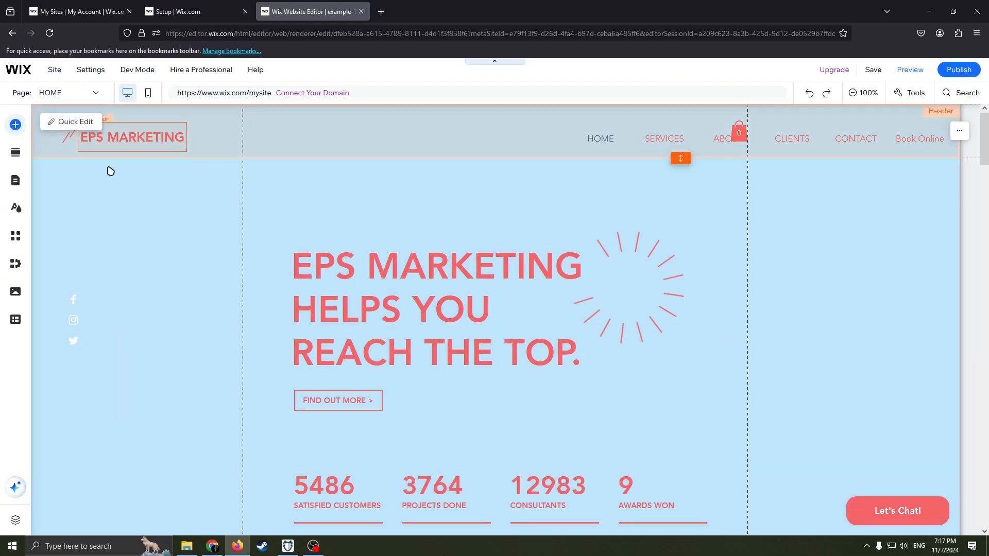
{"action": "left_click", "coordinate": [357, 119]}
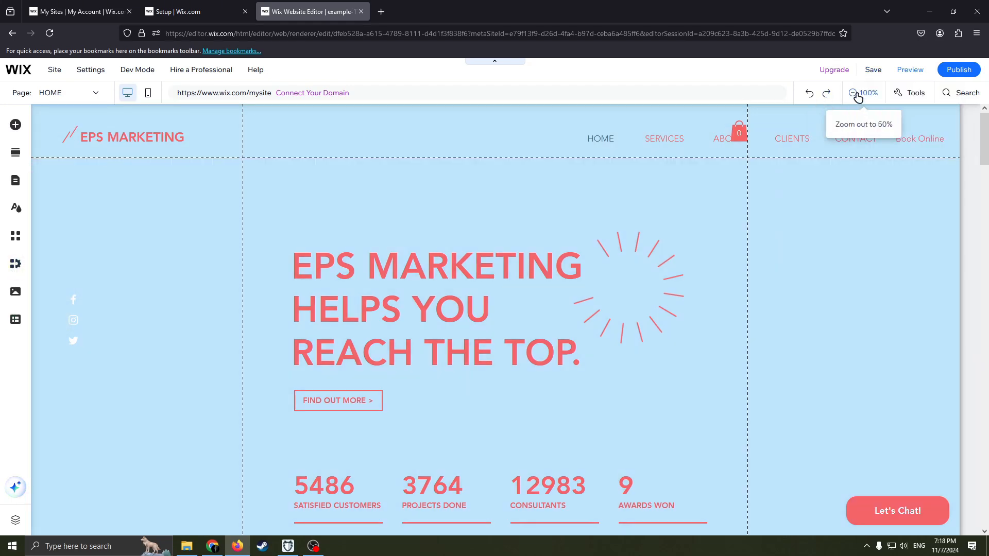
Review all sections of the home page at 50% zoom, from the intro down to the contact section, map and footer
{"action": "left_click", "coordinate": [861, 94]}
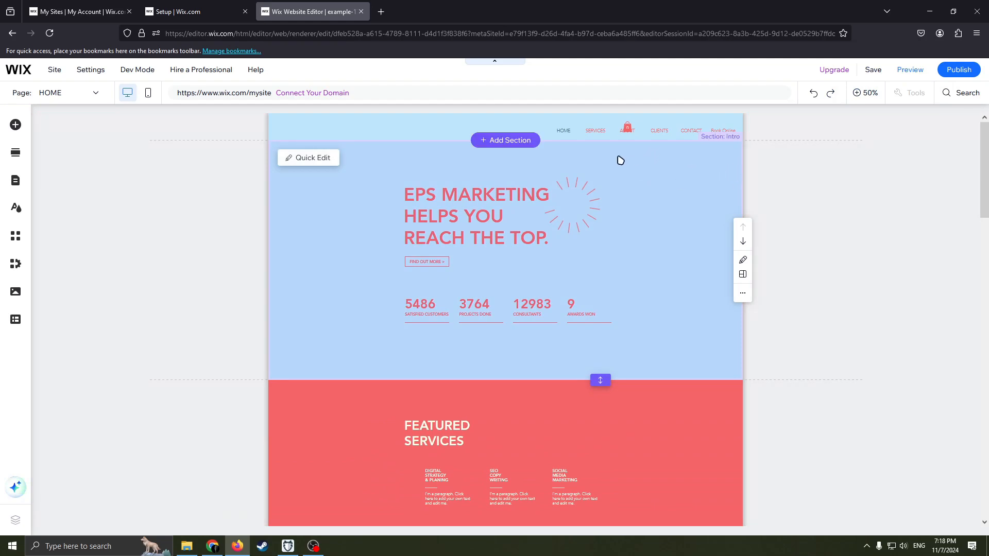
{"action": "scroll", "coordinate": [663, 201], "scroll_direction": "down", "scroll_amount": 10}
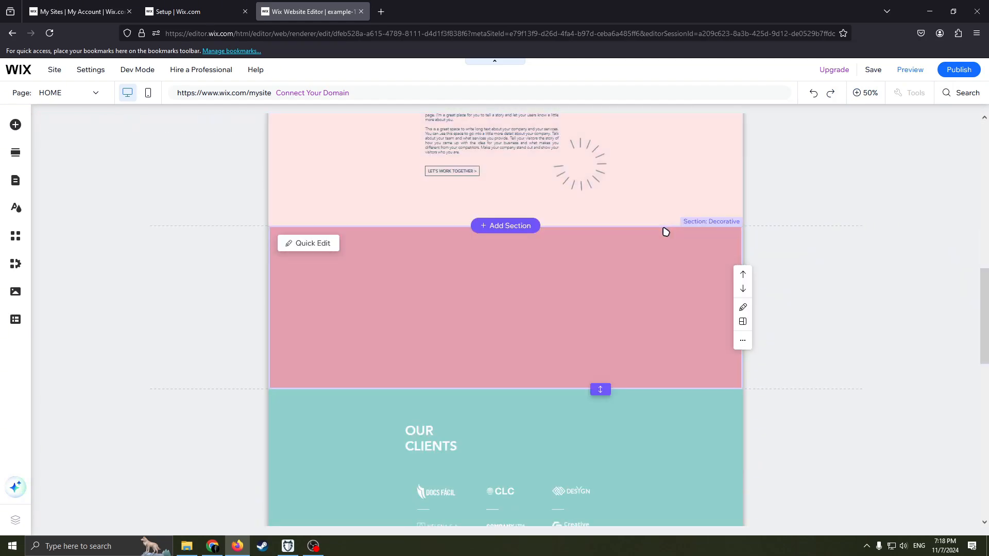
{"action": "scroll", "coordinate": [666, 232], "scroll_direction": "down", "scroll_amount": 5}
{"action": "scroll", "coordinate": [674, 342], "scroll_direction": "up", "scroll_amount": 15}
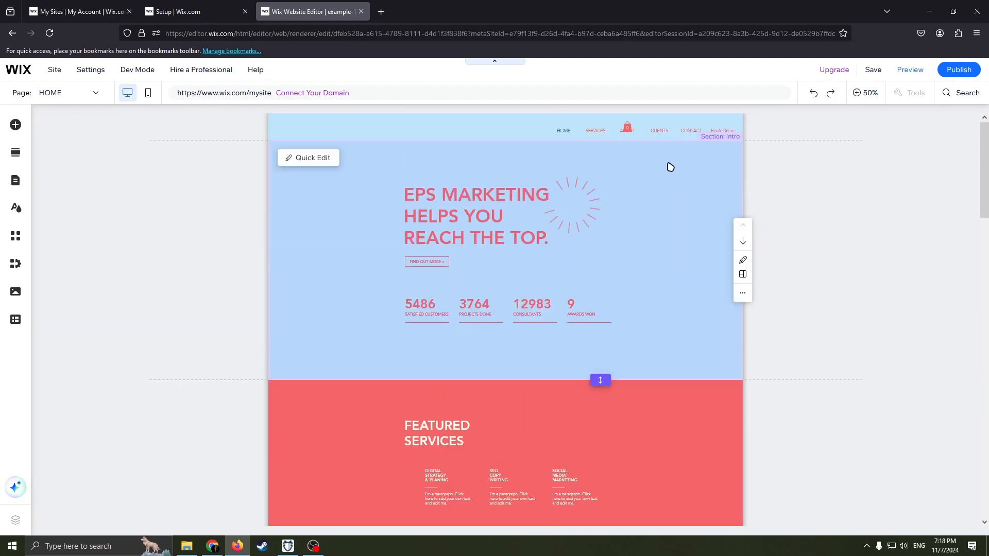
{"action": "scroll", "coordinate": [639, 221], "scroll_direction": "down", "scroll_amount": 12}
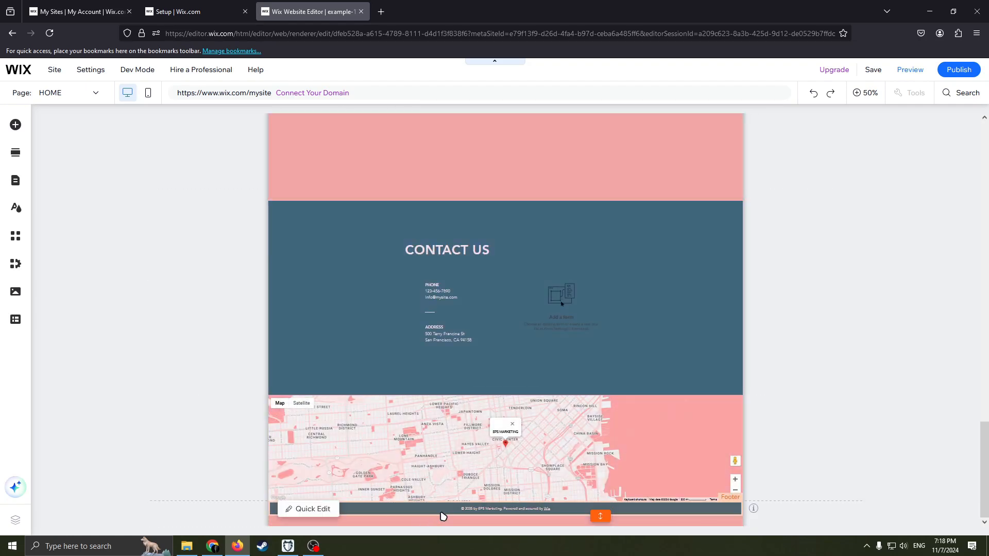
{"action": "scroll", "coordinate": [656, 242], "scroll_direction": "up", "scroll_amount": 10}
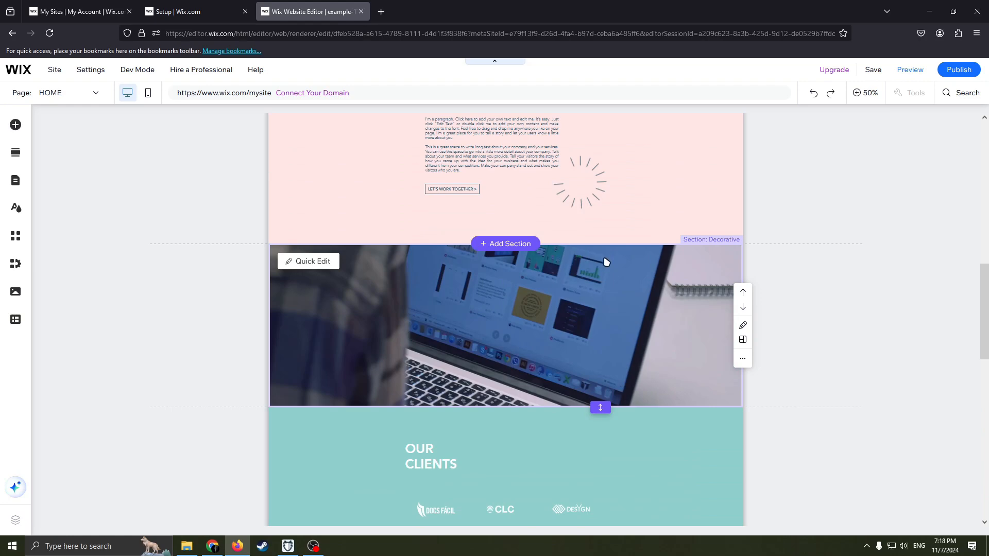
{"action": "scroll", "coordinate": [588, 262], "scroll_direction": "up", "scroll_amount": 3}
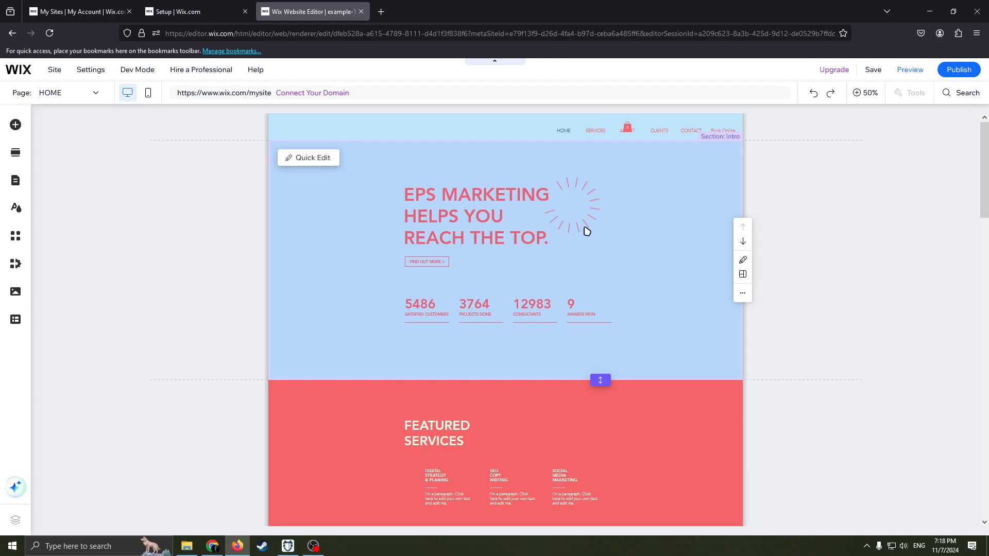
{"action": "scroll", "coordinate": [609, 261], "scroll_direction": "down", "scroll_amount": 5}
Return to full-size editing of the intro section and move its large heading slightly up and to the left
{"action": "scroll", "coordinate": [558, 249], "scroll_direction": "up", "scroll_amount": 5}
{"action": "left_click", "coordinate": [575, 222]}
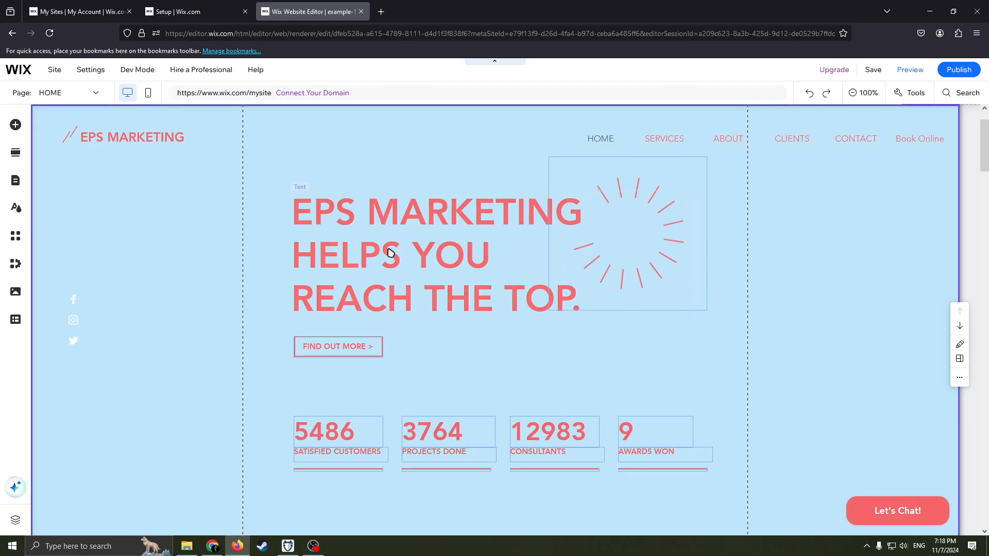
{"action": "left_click_drag", "start_coordinate": [390, 253], "coordinate": [411, 208]}
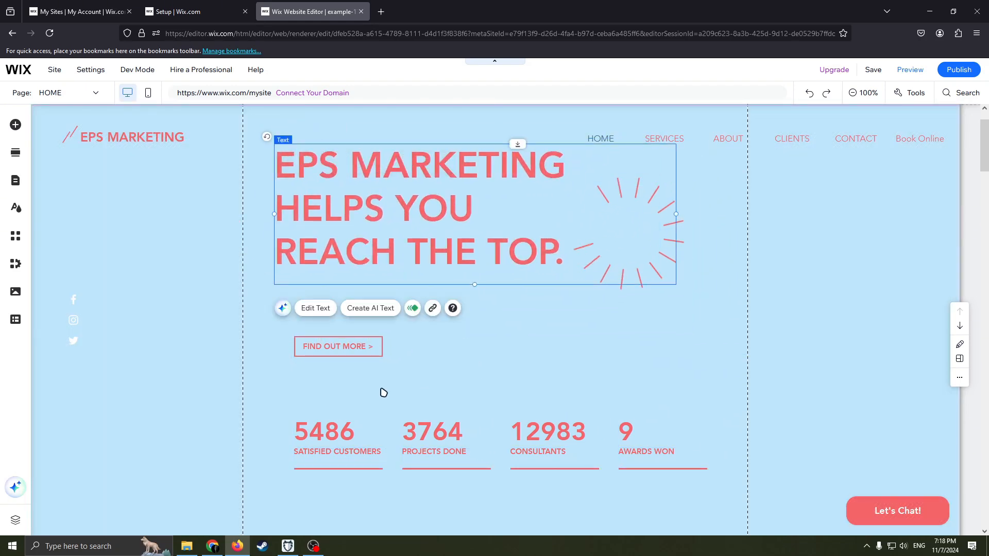
Delete all of the intro section's large heading text and close its text settings
{"action": "double_click", "coordinate": [374, 196]}
{"action": "double_click", "coordinate": [409, 186]}
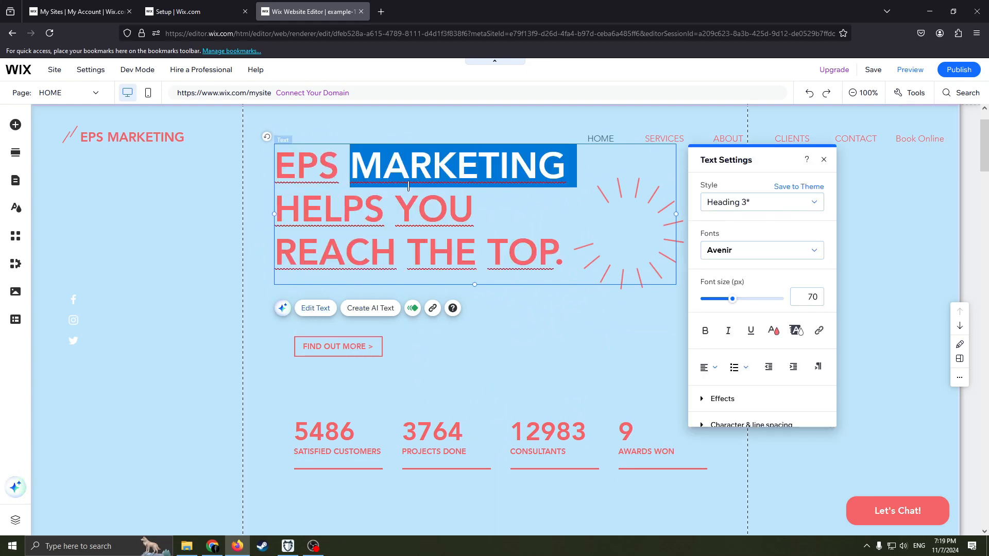
{"action": "left_click_drag", "start_coordinate": [581, 268], "coordinate": [287, 158]}
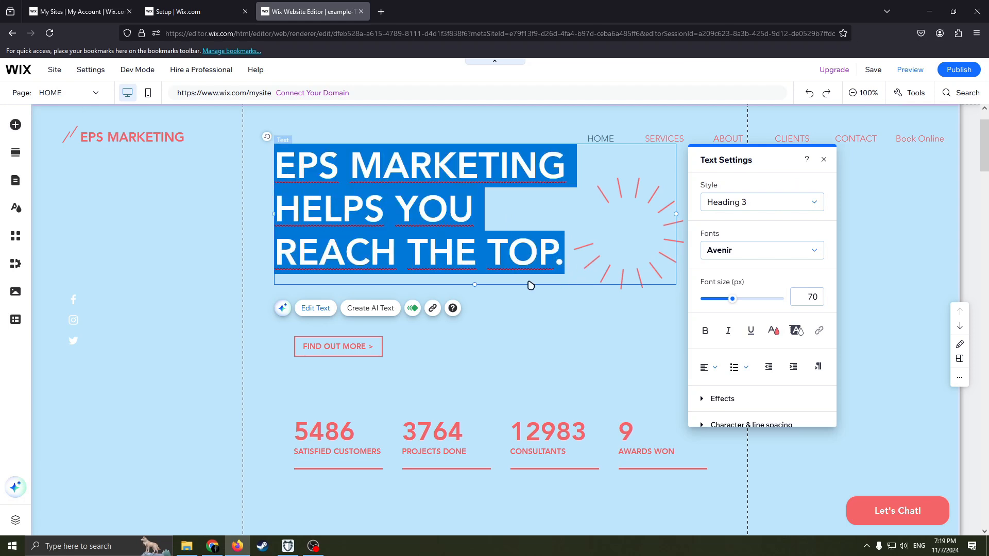
{"action": "key", "text": "Delete"}
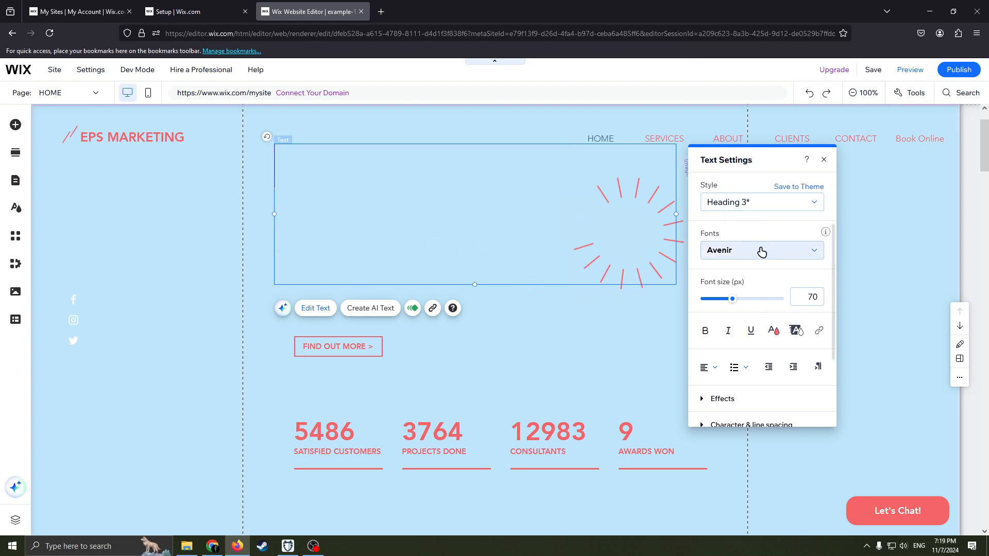
{"action": "left_click", "coordinate": [824, 159]}
{"action": "left_click", "coordinate": [515, 252]}
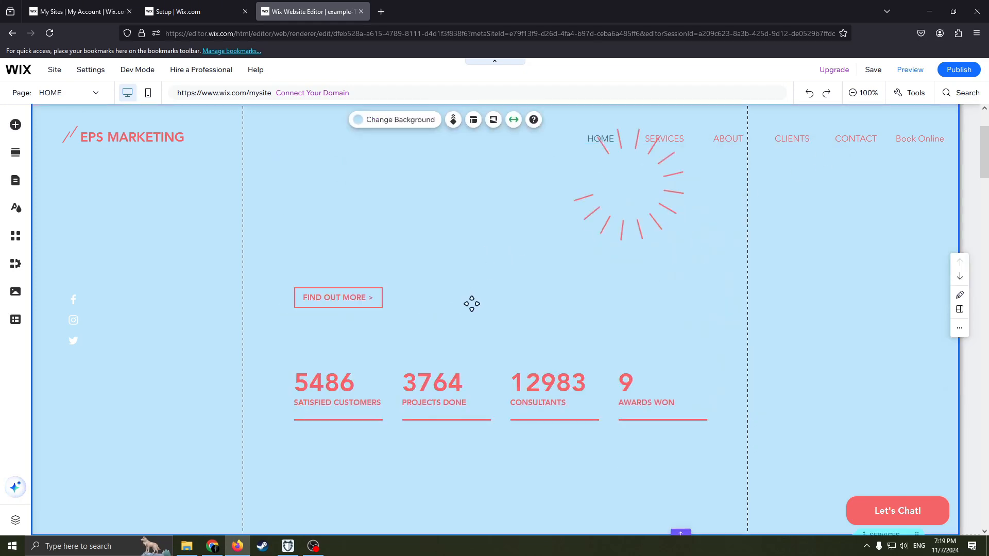
Reposition the intro's FIND OUT MORE button and starburst image, and shift the 3764 figure slightly up
{"action": "left_click_drag", "start_coordinate": [345, 395], "coordinate": [327, 248]}
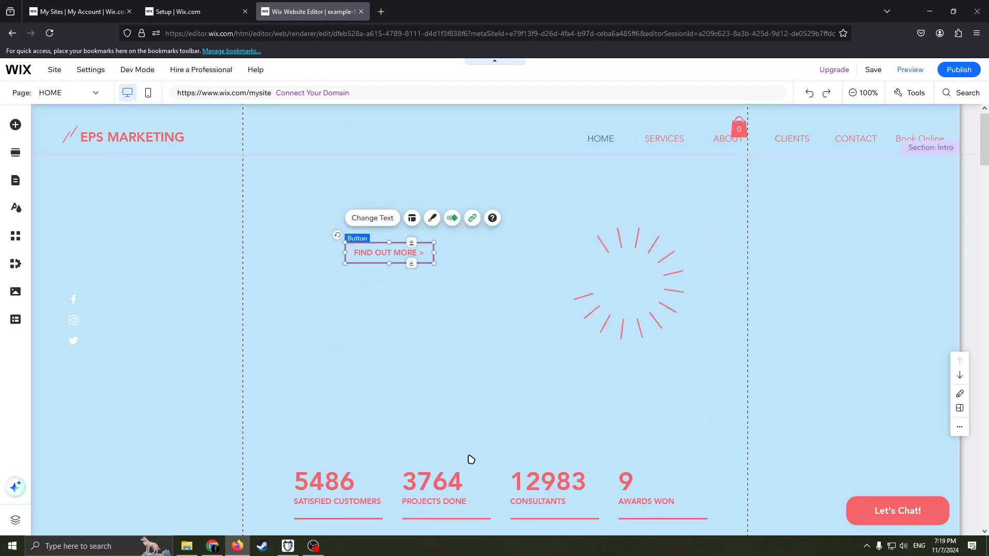
{"action": "scroll", "coordinate": [524, 357], "scroll_direction": "down", "scroll_amount": 3}
{"action": "mouse_move", "coordinate": [441, 340]}
{"action": "left_mouse_down"}
{"action": "mouse_move", "coordinate": [426, 285]}
{"action": "mouse_move", "coordinate": [426, 332]}
{"action": "mouse_move", "coordinate": [438, 334]}
{"action": "left_mouse_up"}
{"action": "scroll", "coordinate": [526, 281], "scroll_direction": "up", "scroll_amount": 3}
{"action": "left_click_drag", "start_coordinate": [571, 292], "coordinate": [652, 264]}
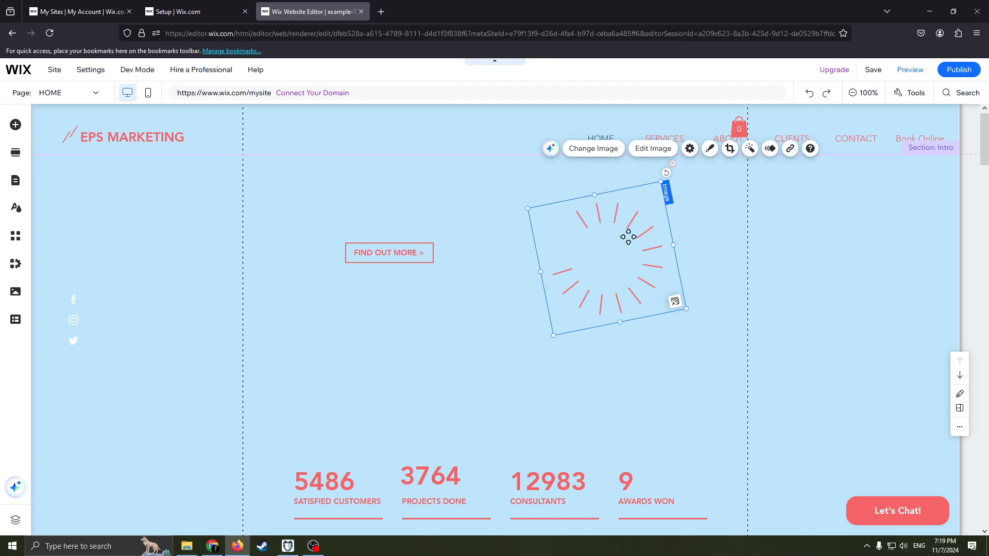
{"action": "left_click", "coordinate": [818, 259]}
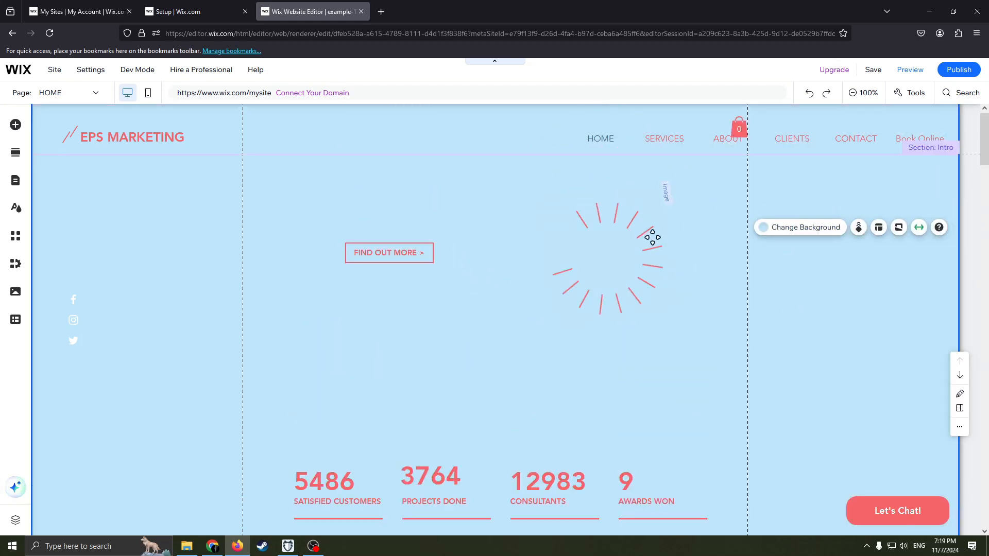
Unpin the horizontal menu from the screen and move it left within the header, clear of the cart icon
{"action": "left_click", "coordinate": [851, 100]}
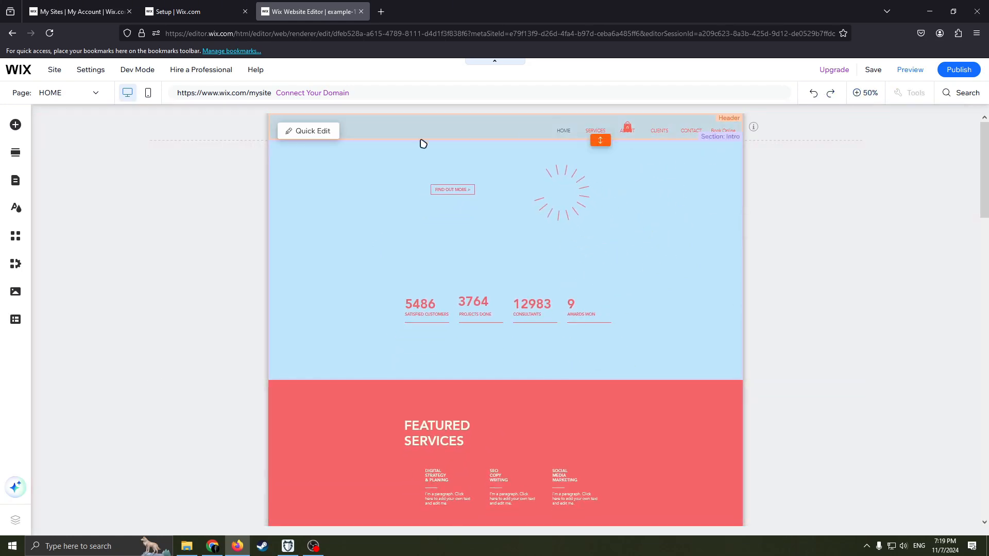
{"action": "left_click", "coordinate": [461, 134]}
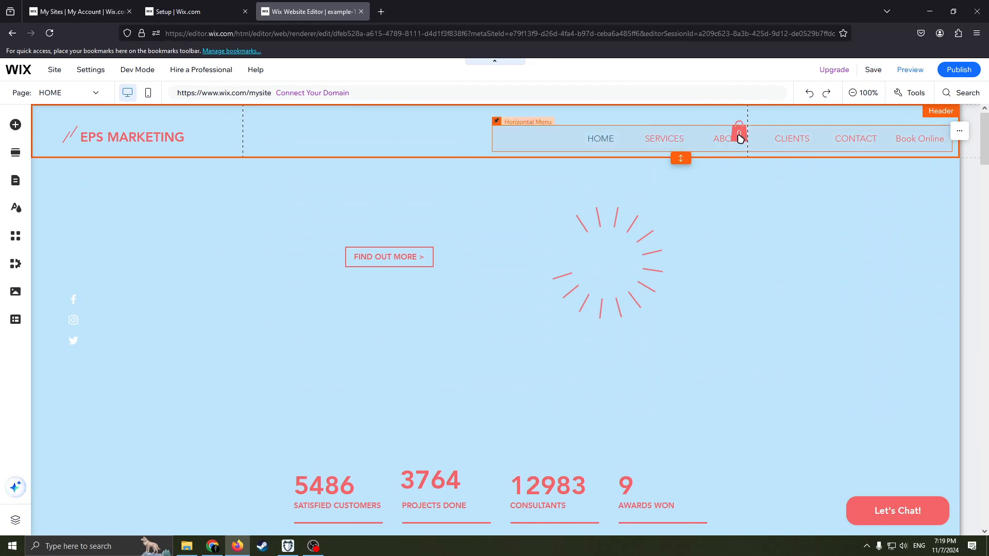
{"action": "mouse_move", "coordinate": [741, 137]}
{"action": "left_mouse_down"}
{"action": "mouse_move", "coordinate": [749, 168]}
{"action": "mouse_move", "coordinate": [742, 136]}
{"action": "left_mouse_up"}
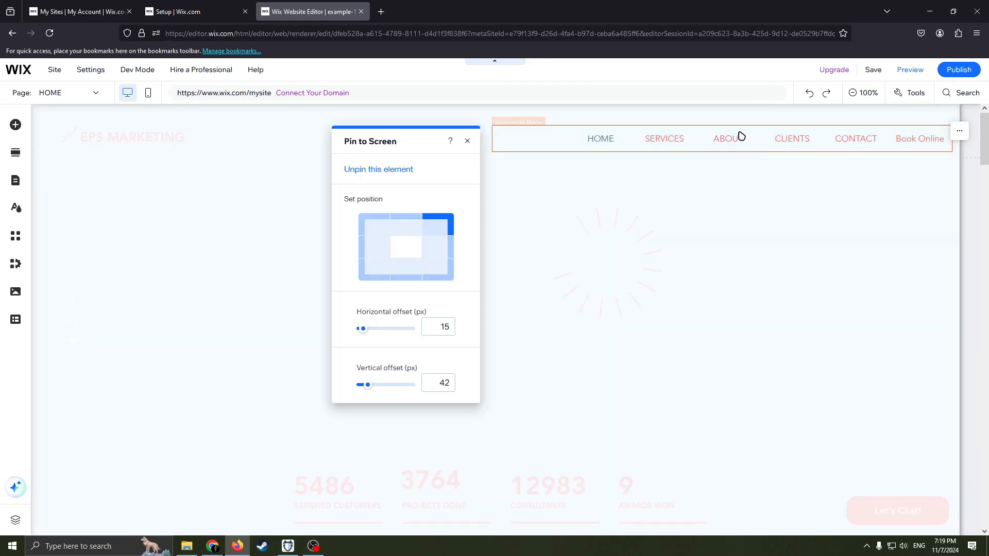
{"action": "left_click", "coordinate": [467, 142]}
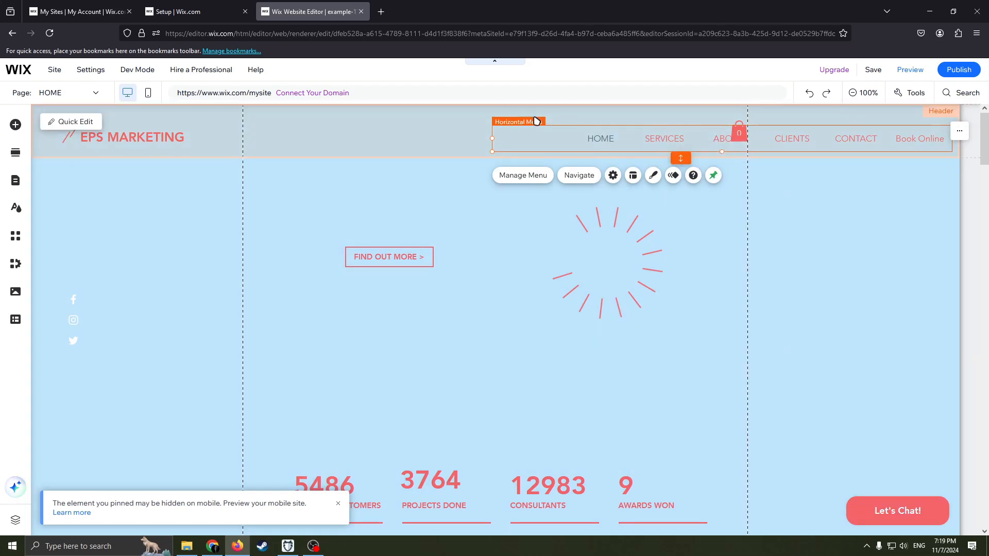
{"action": "left_click_drag", "start_coordinate": [537, 121], "coordinate": [567, 143]}
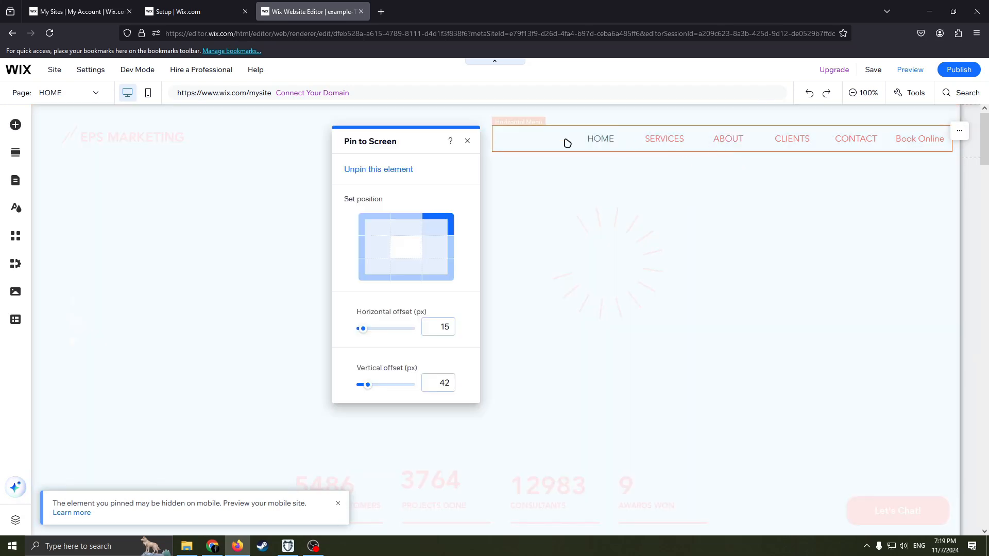
{"action": "left_click", "coordinate": [468, 142]}
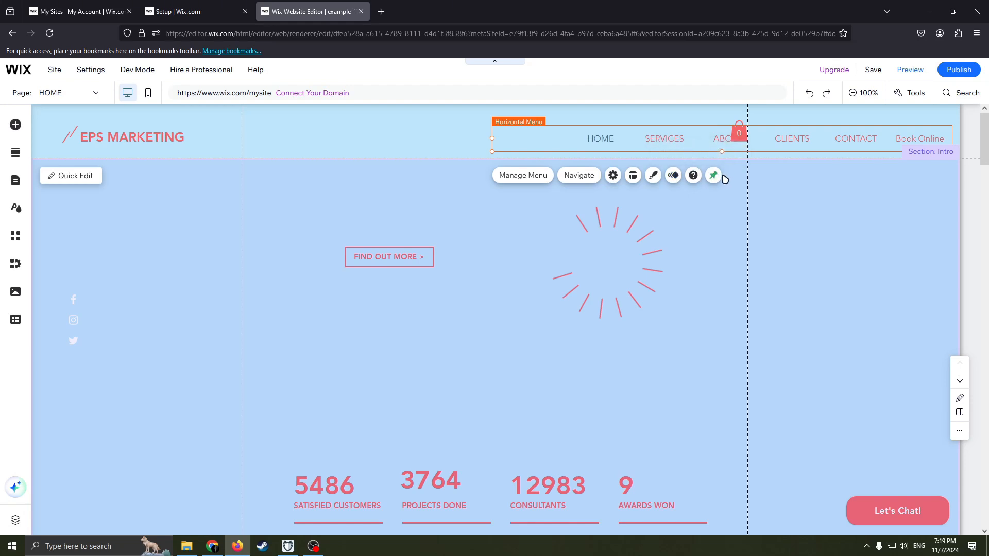
{"action": "left_click", "coordinate": [715, 175]}
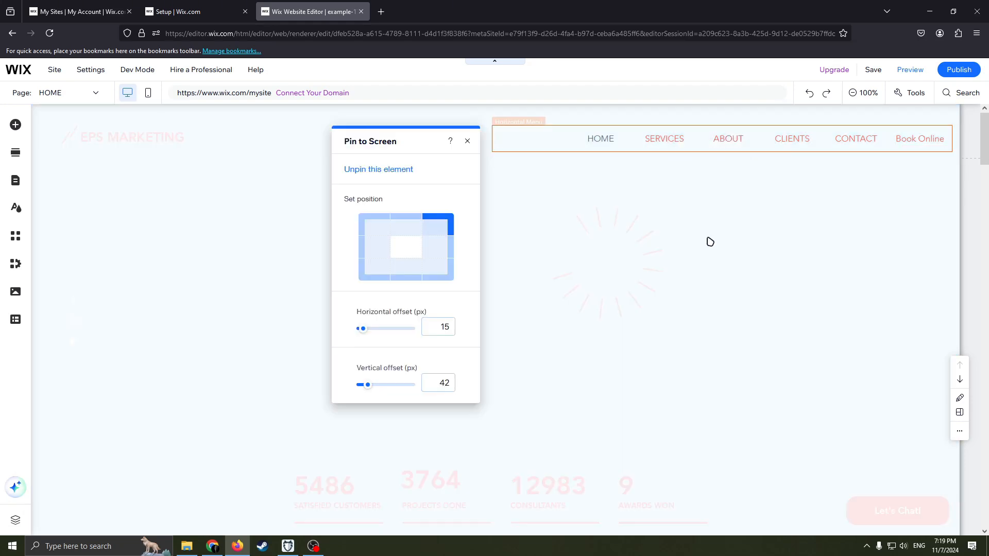
{"action": "left_click", "coordinate": [377, 171]}
{"action": "left_click_drag", "start_coordinate": [727, 133], "coordinate": [577, 135]}
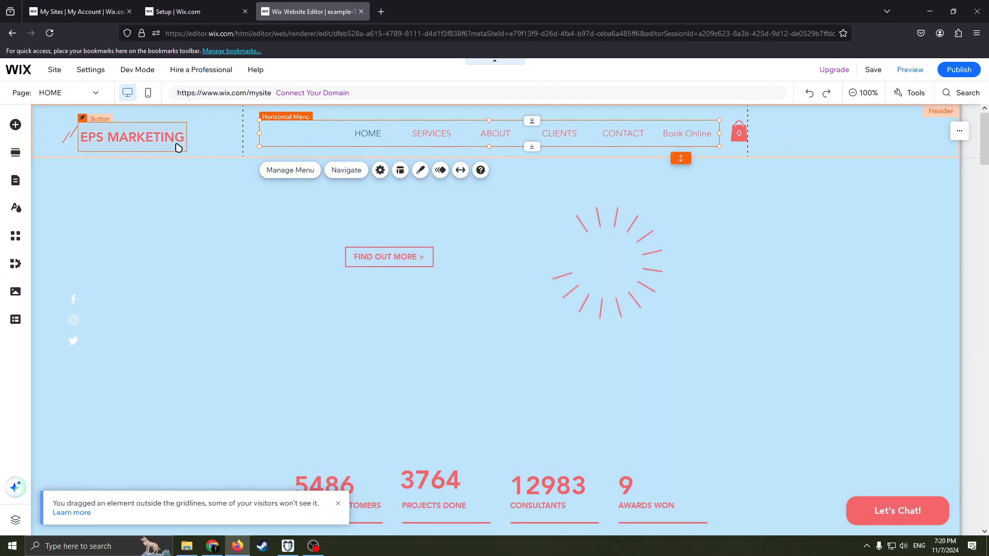
Unpin the EPS MARKETING title and its slash icon from the screen, and delete both from the header
{"action": "left_click_drag", "start_coordinate": [159, 140], "coordinate": [364, 169]}
{"action": "left_click", "coordinate": [330, 166]}
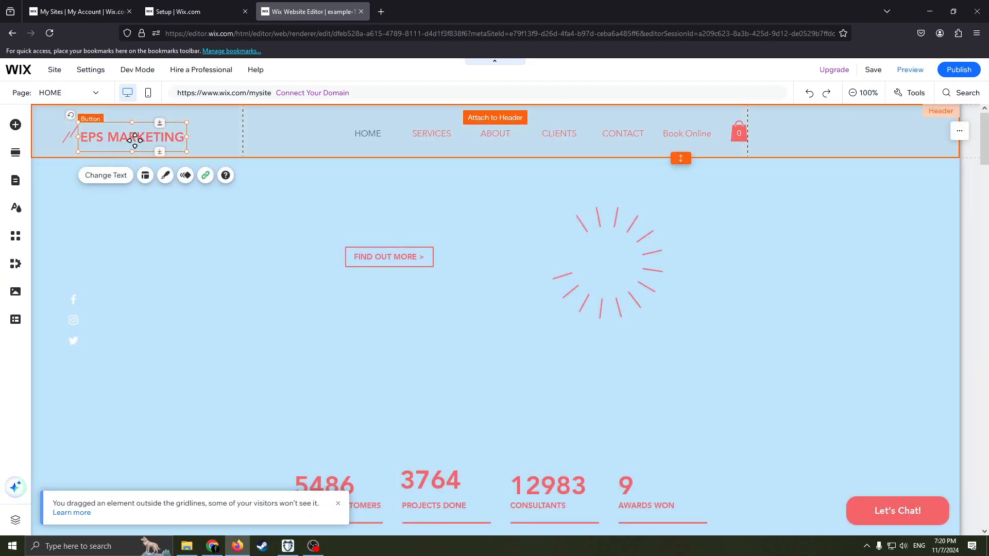
{"action": "mouse_move", "coordinate": [132, 137]}
{"action": "left_mouse_down"}
{"action": "mouse_move", "coordinate": [147, 135]}
{"action": "mouse_move", "coordinate": [133, 134]}
{"action": "left_mouse_up"}
{"action": "left_click", "coordinate": [73, 136]}
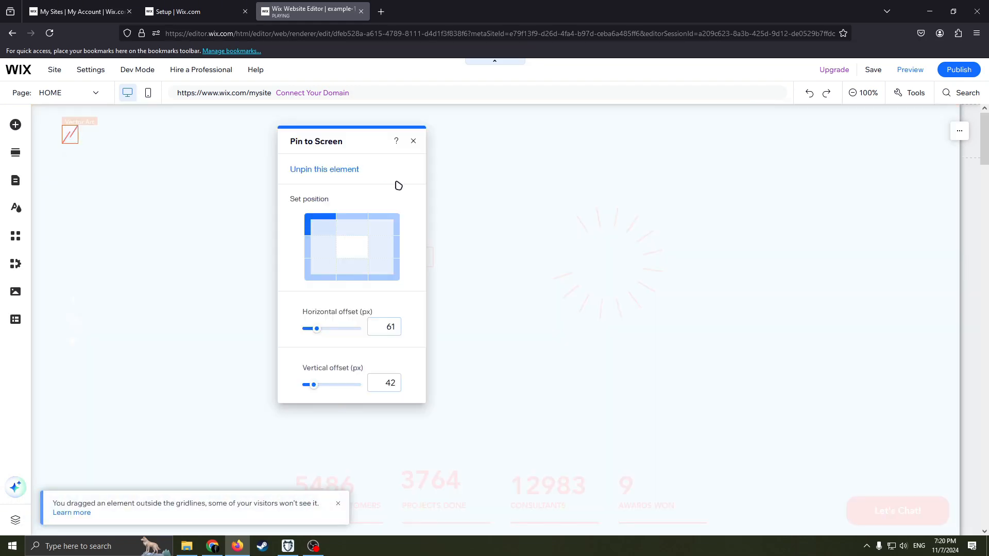
{"action": "left_click", "coordinate": [336, 169]}
{"action": "left_click_drag", "start_coordinate": [78, 136], "coordinate": [77, 136]}
{"action": "left_click_drag", "start_coordinate": [217, 139], "coordinate": [35, 130]}
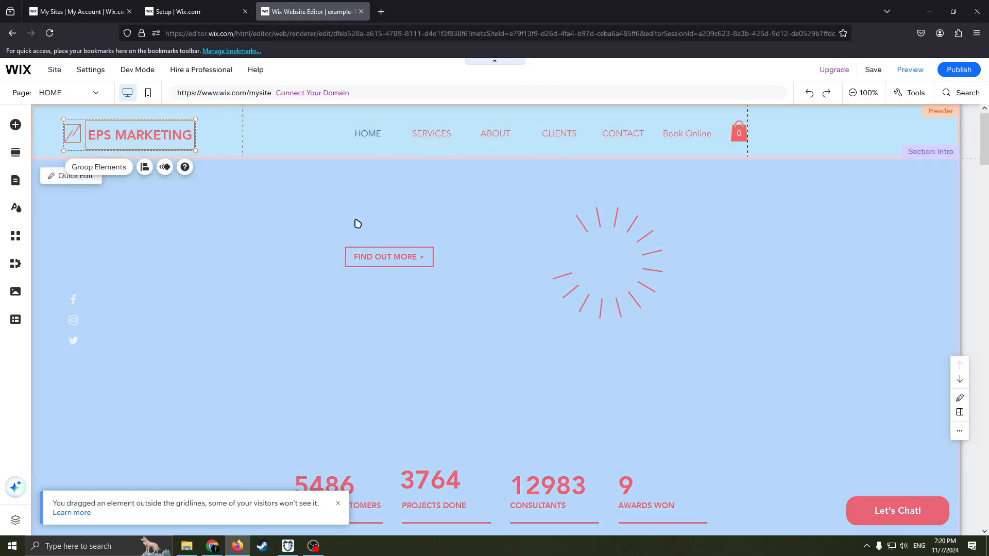
{"action": "key", "text": "Delete"}
{"action": "left_click", "coordinate": [206, 124]}
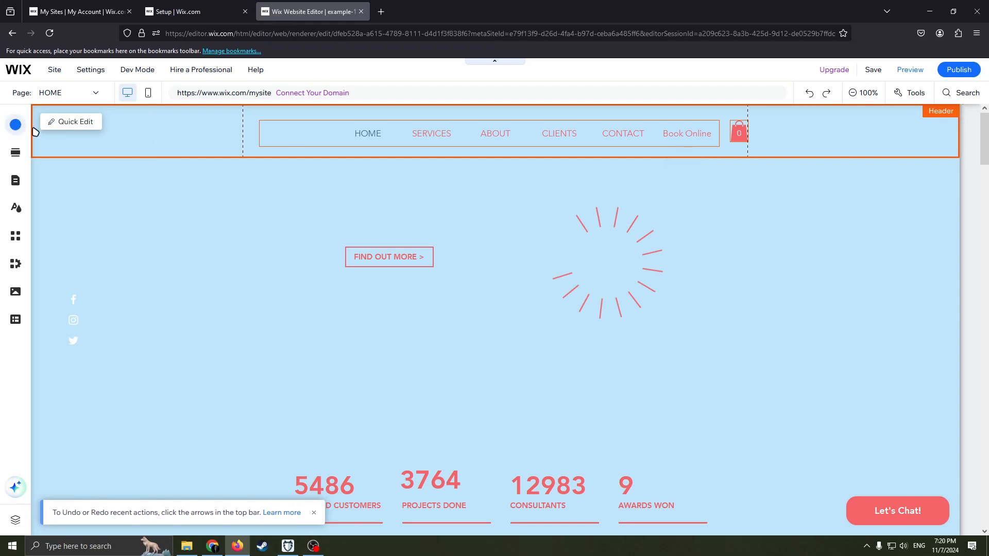
Add a themed Heading 1 text at the left end of the header and change its text to "Name"
{"action": "left_click", "coordinate": [16, 125]}
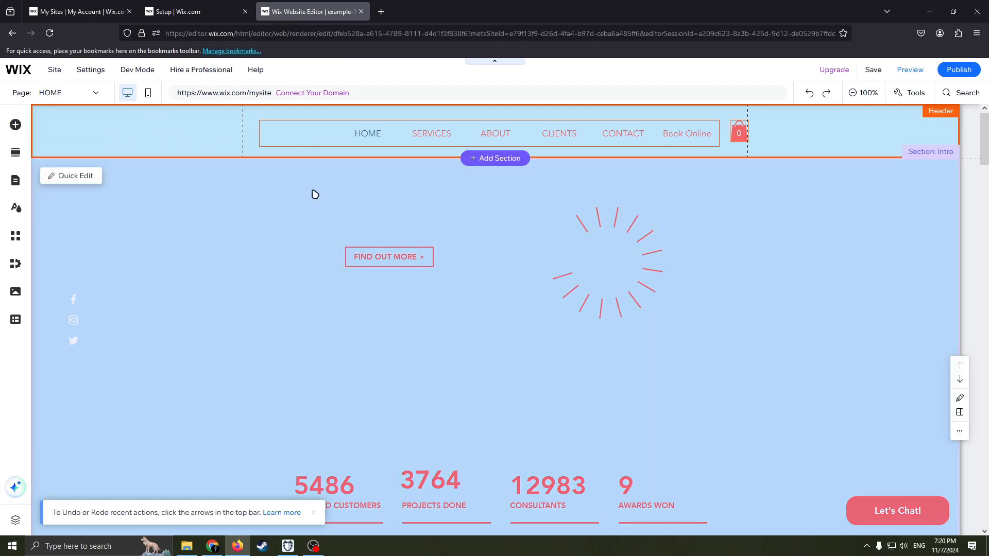
{"action": "left_click", "coordinate": [151, 197]}
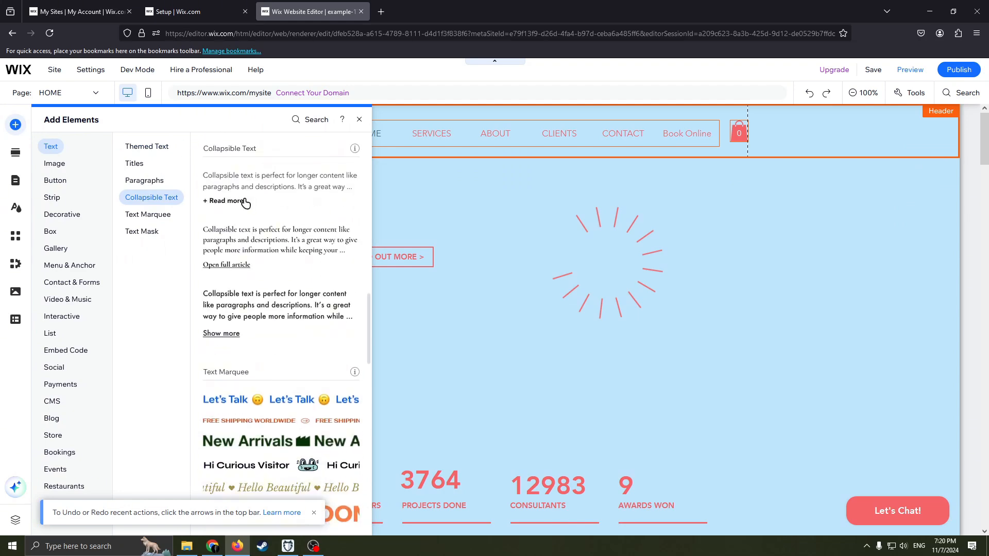
{"action": "scroll", "coordinate": [281, 195], "scroll_direction": "up", "scroll_amount": 15}
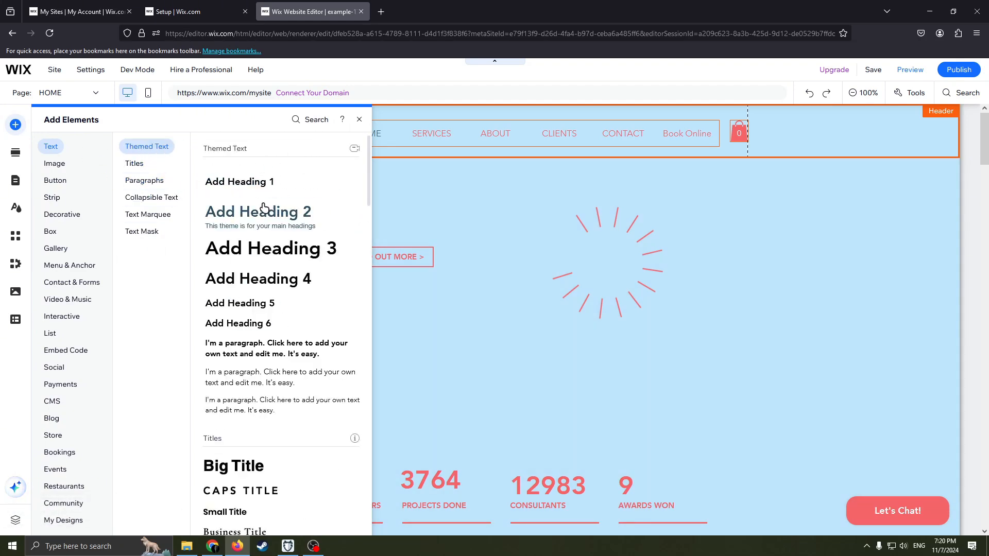
{"action": "scroll", "coordinate": [277, 262], "scroll_direction": "down", "scroll_amount": 2}
{"action": "scroll", "coordinate": [279, 264], "scroll_direction": "up", "scroll_amount": 2}
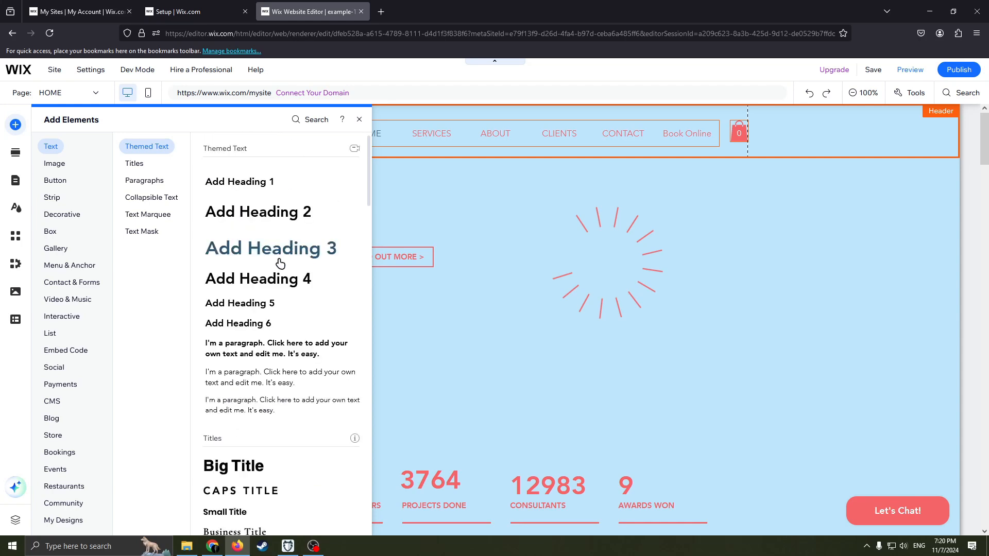
{"action": "scroll", "coordinate": [280, 267], "scroll_direction": "down", "scroll_amount": 2}
{"action": "scroll", "coordinate": [281, 273], "scroll_direction": "up", "scroll_amount": 2}
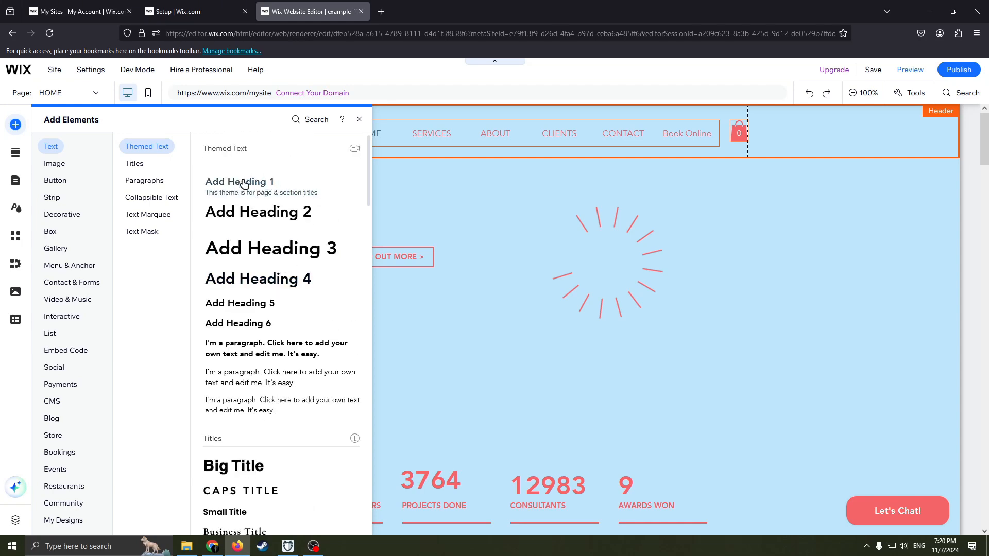
{"action": "left_click_drag", "start_coordinate": [272, 192], "coordinate": [221, 130]}
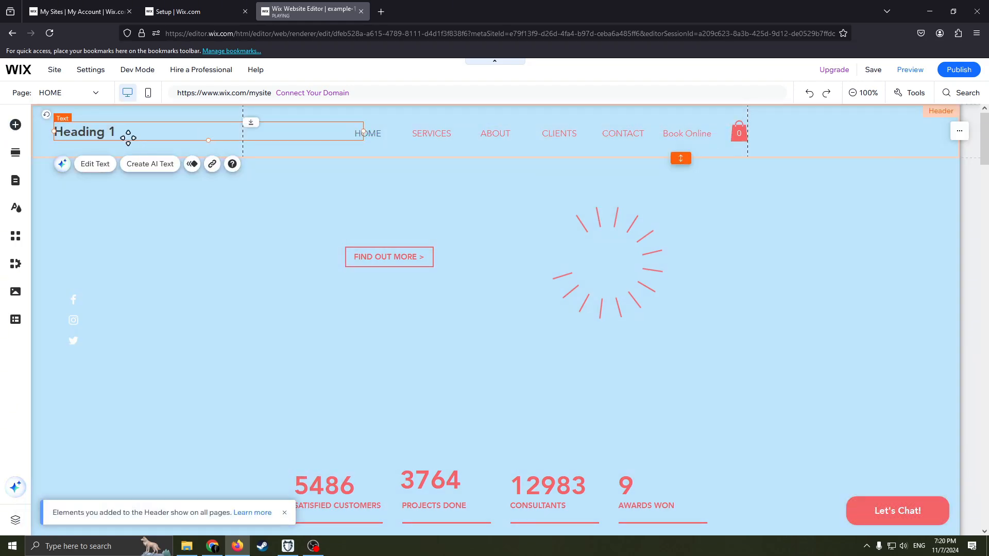
{"action": "left_click", "coordinate": [95, 165]}
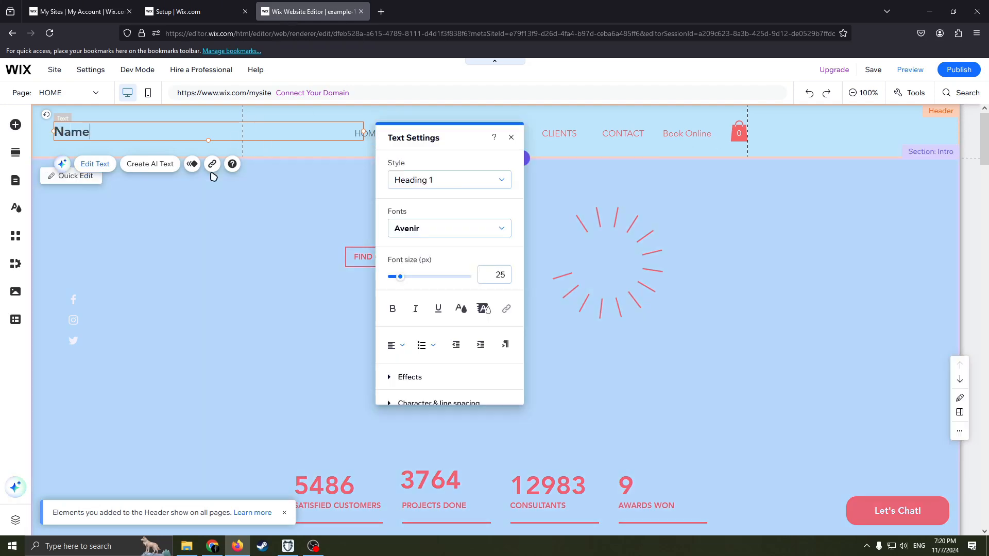
{"action": "left_click", "coordinate": [217, 219]}
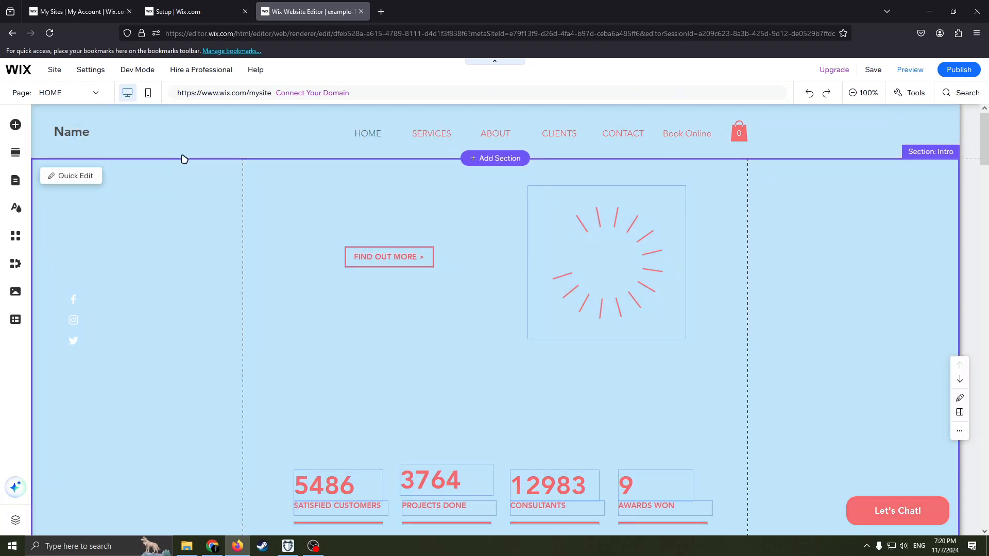
Add a custom logo placeholder, place it in the header beside the Name text, and check its logo design option
{"action": "left_click", "coordinate": [15, 124]}
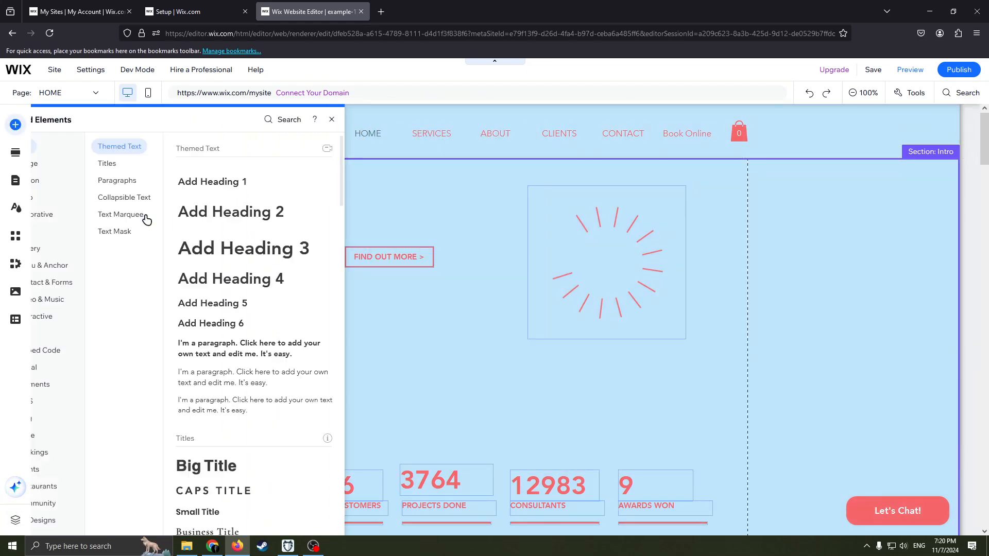
{"action": "left_click", "coordinate": [61, 166]}
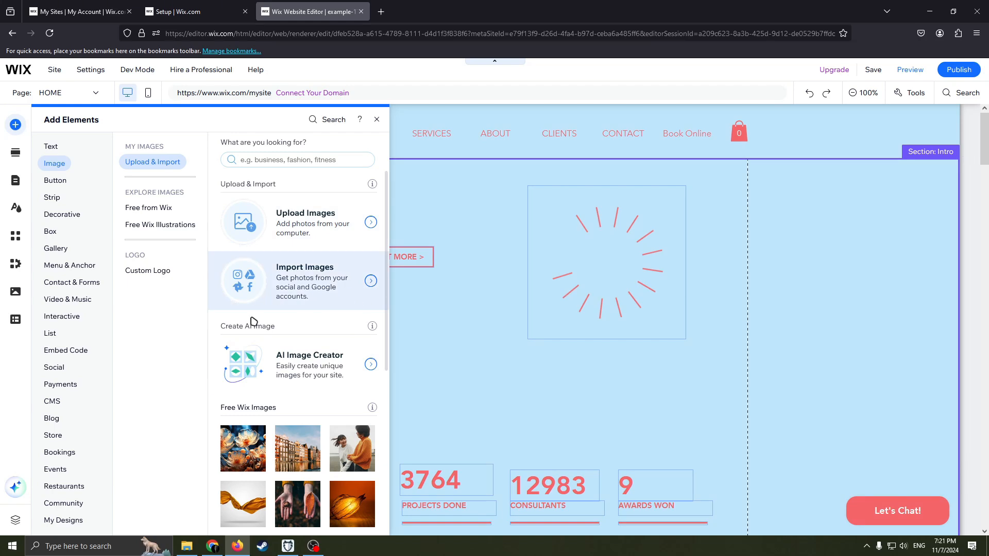
{"action": "scroll", "coordinate": [326, 303], "scroll_direction": "down", "scroll_amount": 10}
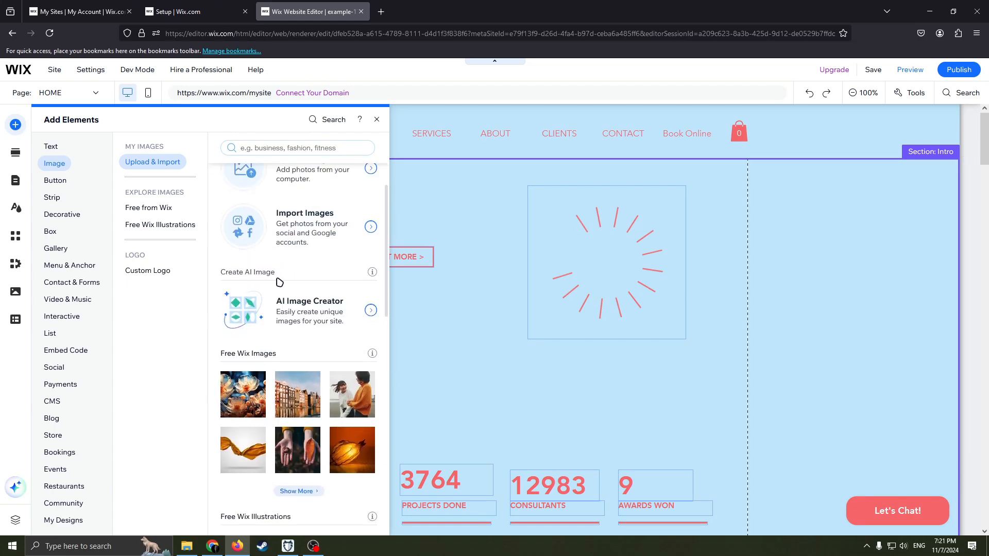
{"action": "scroll", "coordinate": [294, 293], "scroll_direction": "up", "scroll_amount": 1}
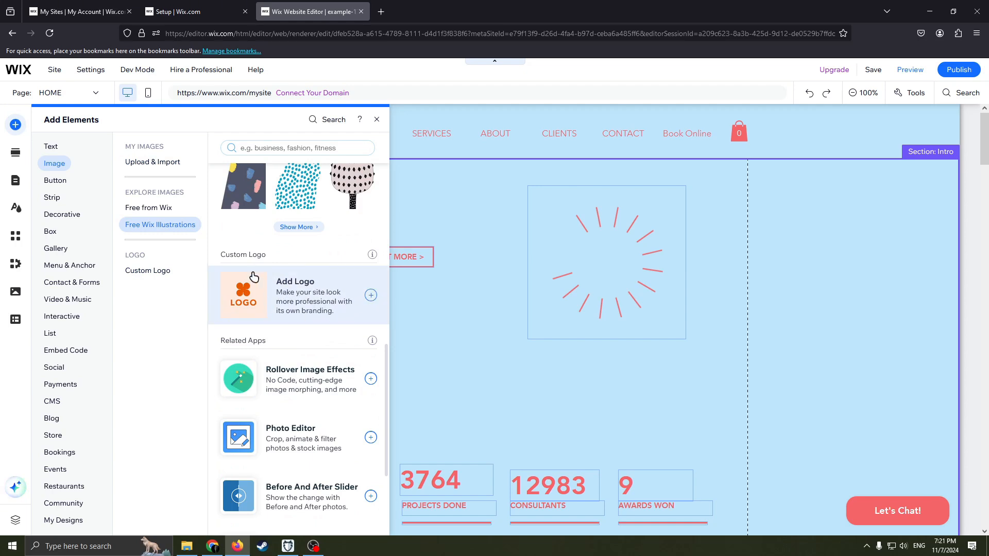
{"action": "left_click", "coordinate": [371, 295]}
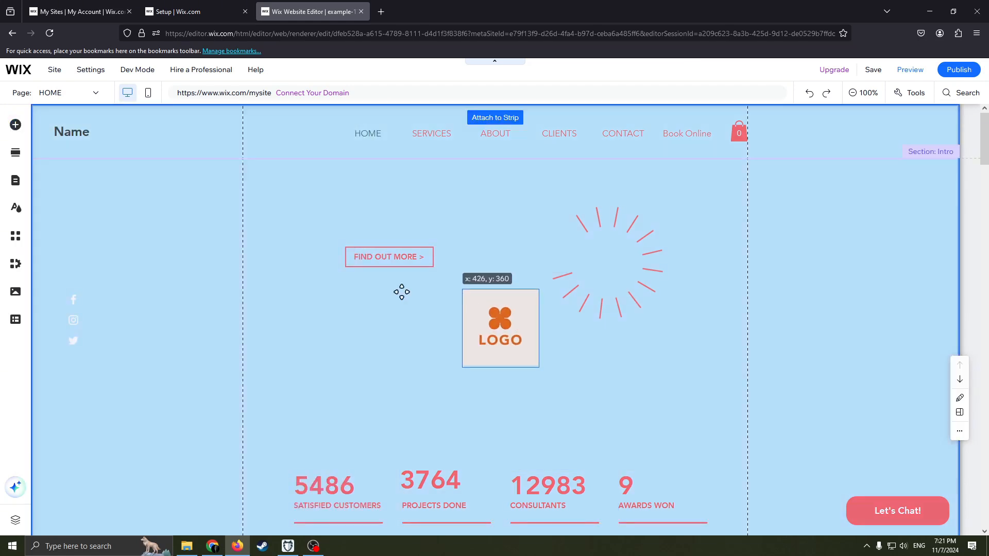
{"action": "left_click_drag", "start_coordinate": [466, 298], "coordinate": [151, 133]}
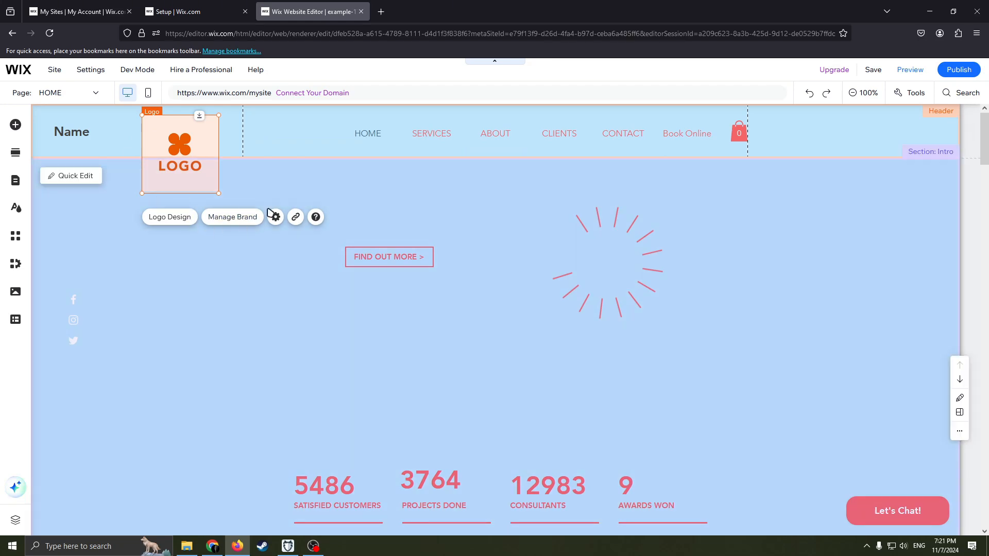
{"action": "left_click", "coordinate": [155, 217]}
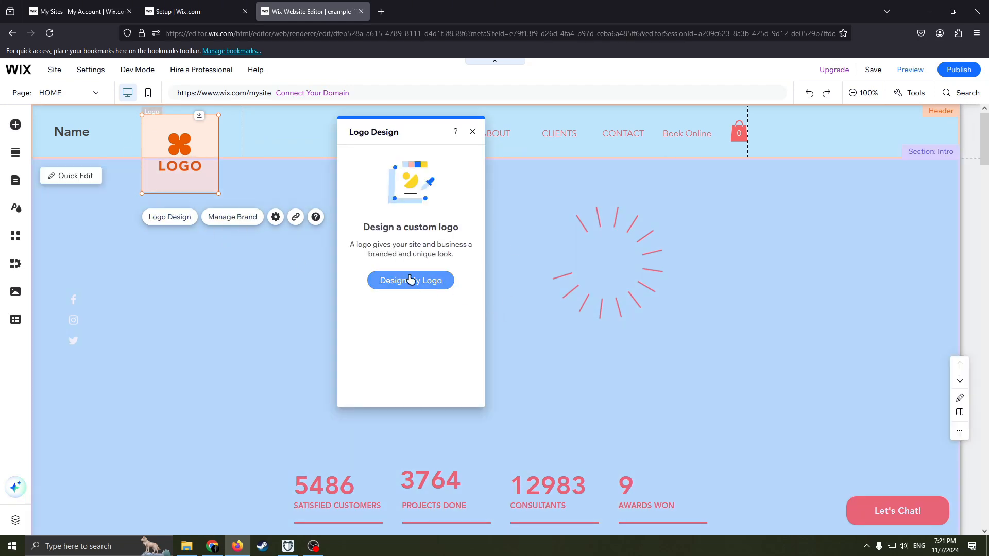
{"action": "left_click", "coordinate": [473, 132]}
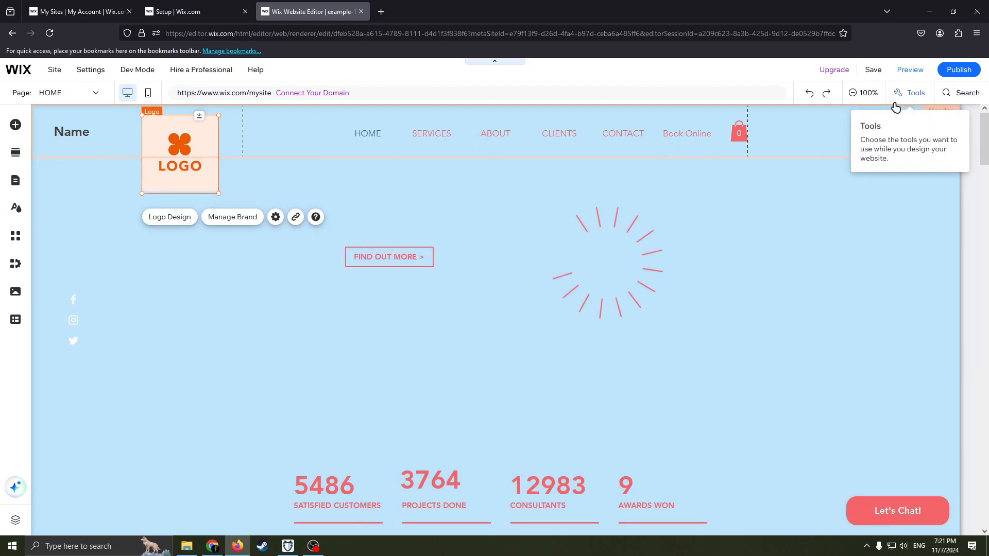
Undo the custom logo's move and insertion, and browse the strip, decorative and button elements
{"action": "left_click", "coordinate": [809, 92]}
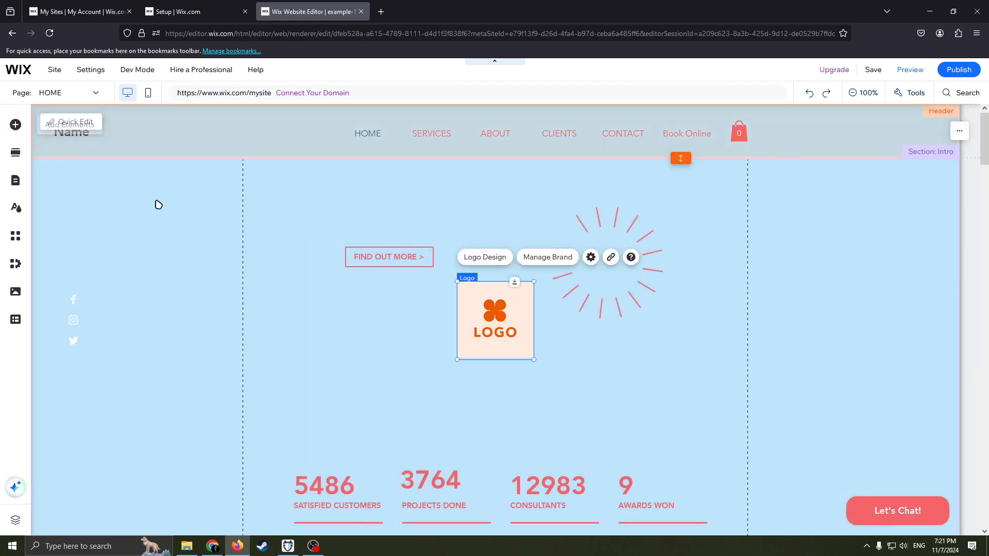
{"action": "left_click", "coordinate": [16, 124]}
{"action": "left_click", "coordinate": [50, 199]}
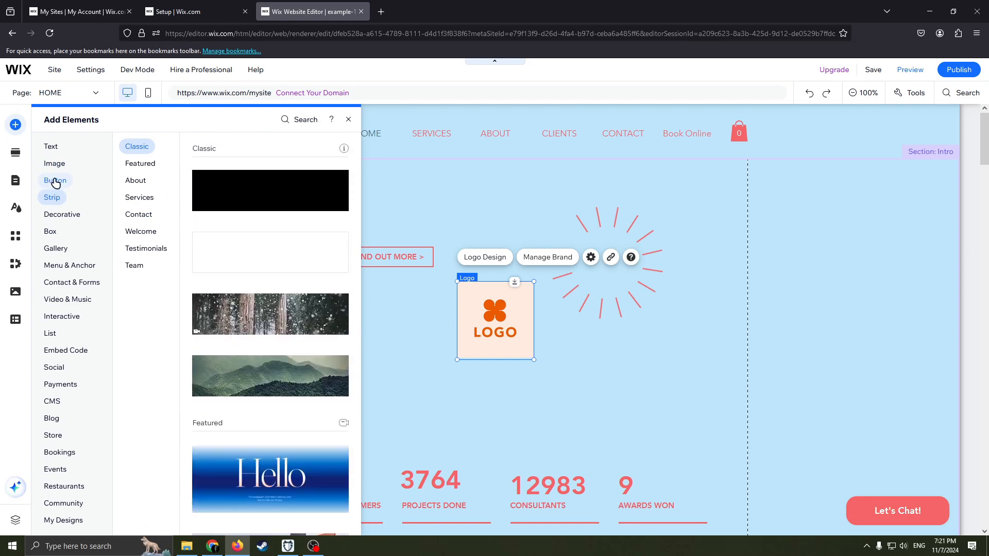
{"action": "left_click", "coordinate": [63, 214]}
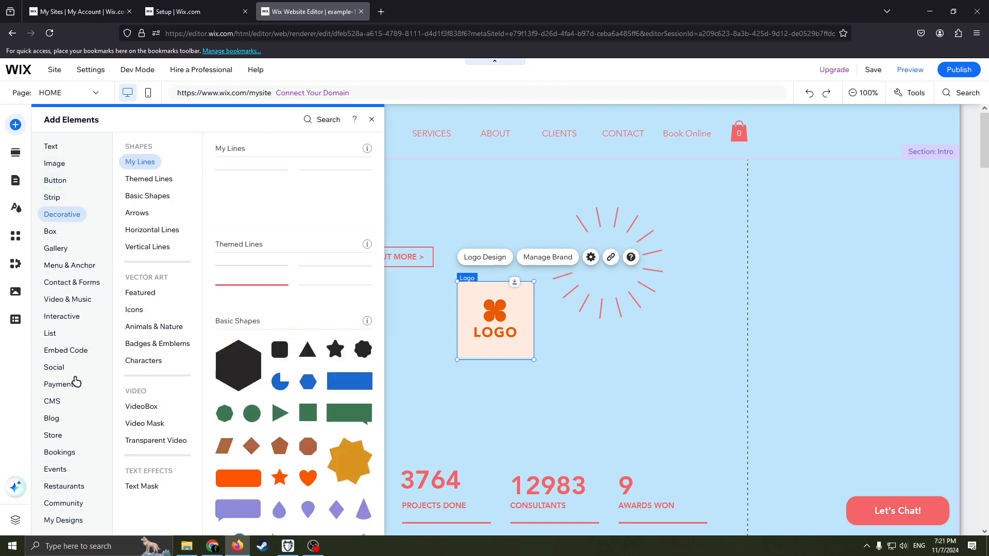
{"action": "left_click", "coordinate": [58, 181]}
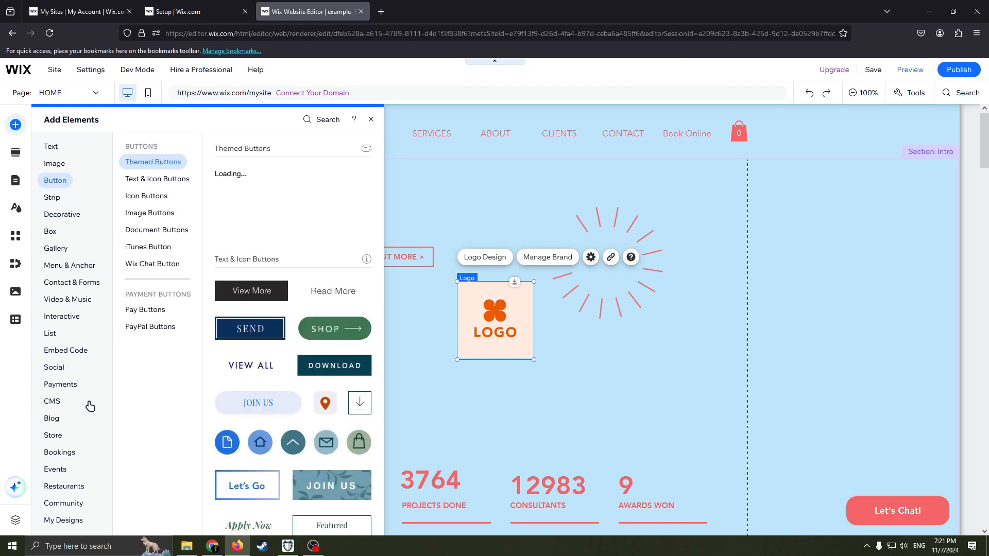
{"action": "left_click", "coordinate": [62, 214]}
{"action": "left_click", "coordinate": [371, 120]}
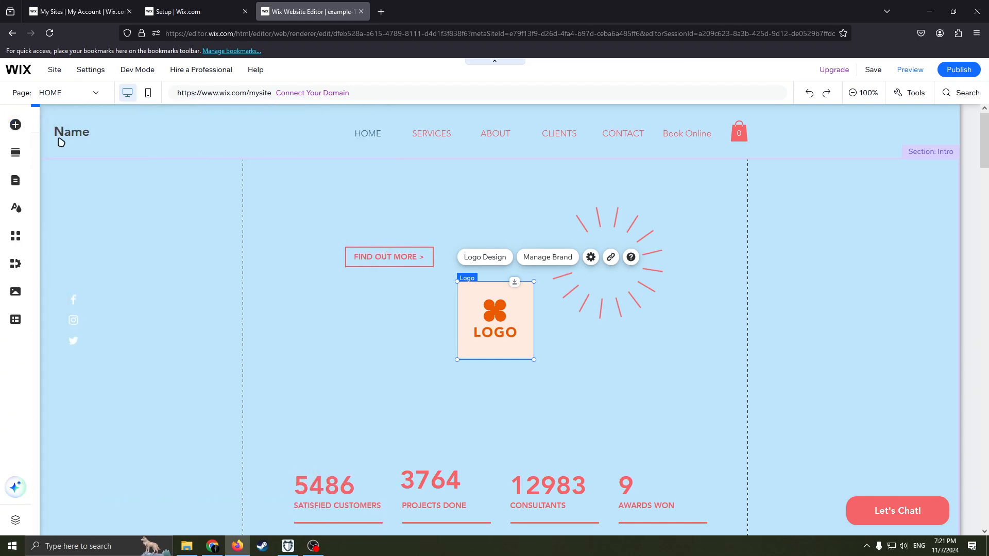
{"action": "left_click", "coordinate": [809, 93]}
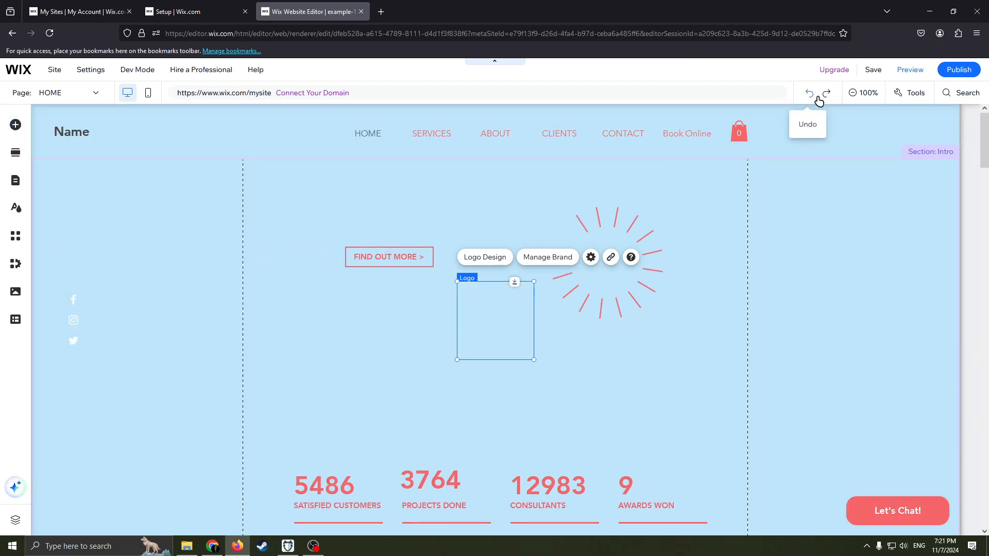
Add the "Our Team." section from the Team category between the Intro and Featured Services sections
{"action": "left_click", "coordinate": [862, 98]}
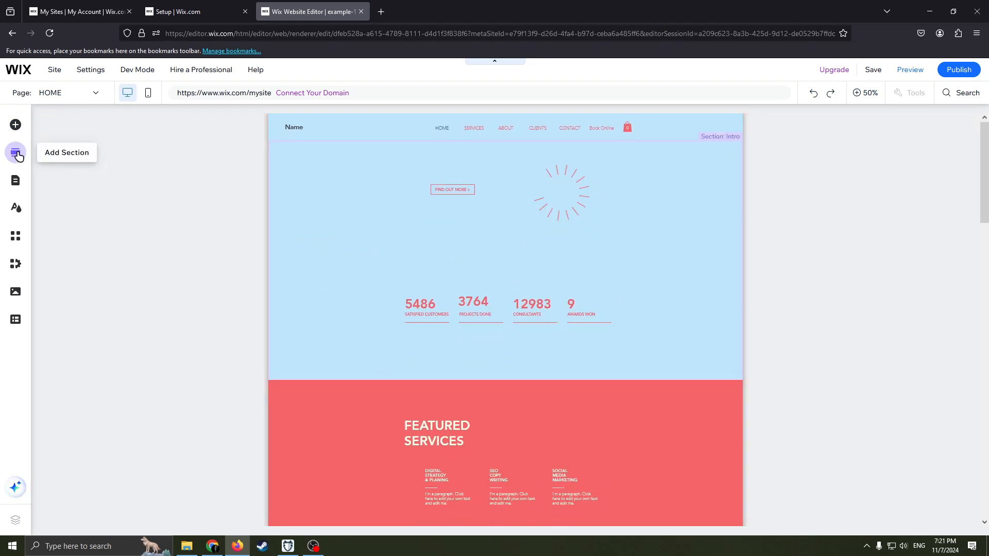
{"action": "left_click", "coordinate": [16, 153]}
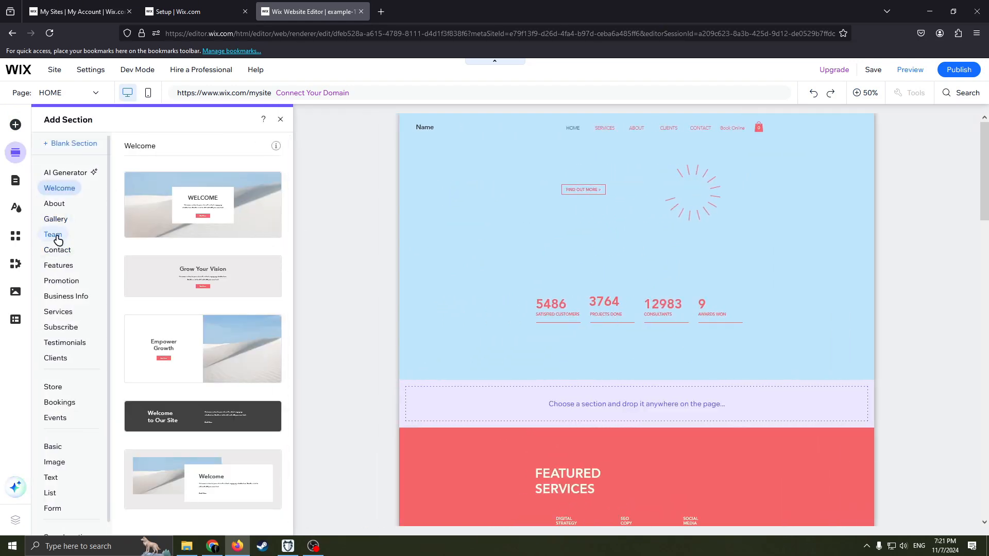
{"action": "left_click", "coordinate": [51, 236]}
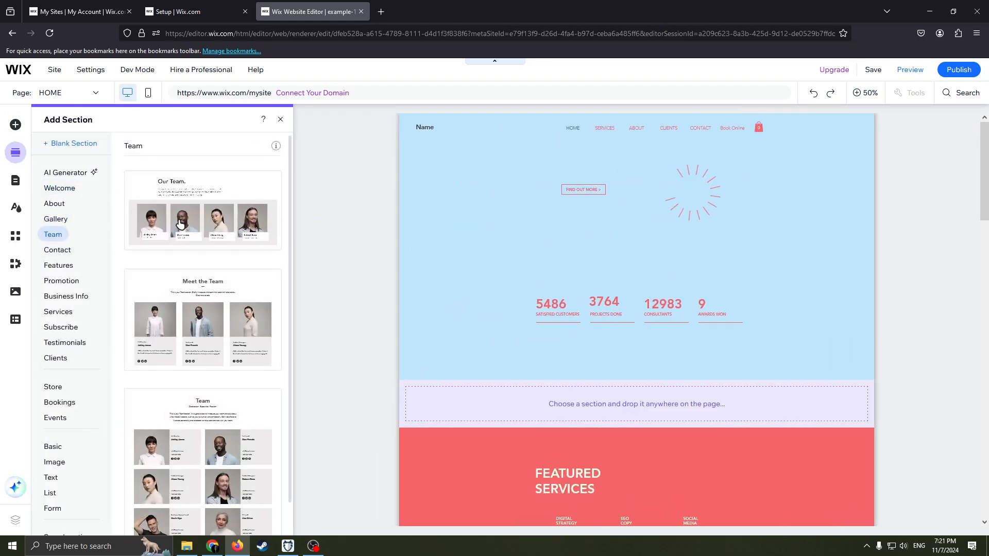
{"action": "left_click_drag", "start_coordinate": [179, 225], "coordinate": [751, 404]}
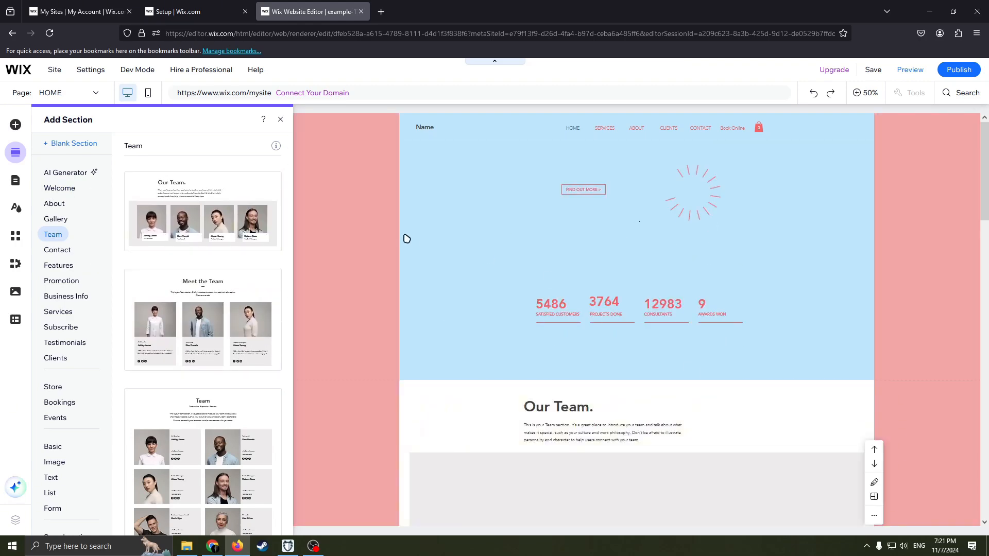
{"action": "left_click", "coordinate": [405, 239]}
Examine the new Team section's member repeater, its first portrait image and its heading and description texts
{"action": "scroll", "coordinate": [472, 396], "scroll_direction": "down", "scroll_amount": 6}
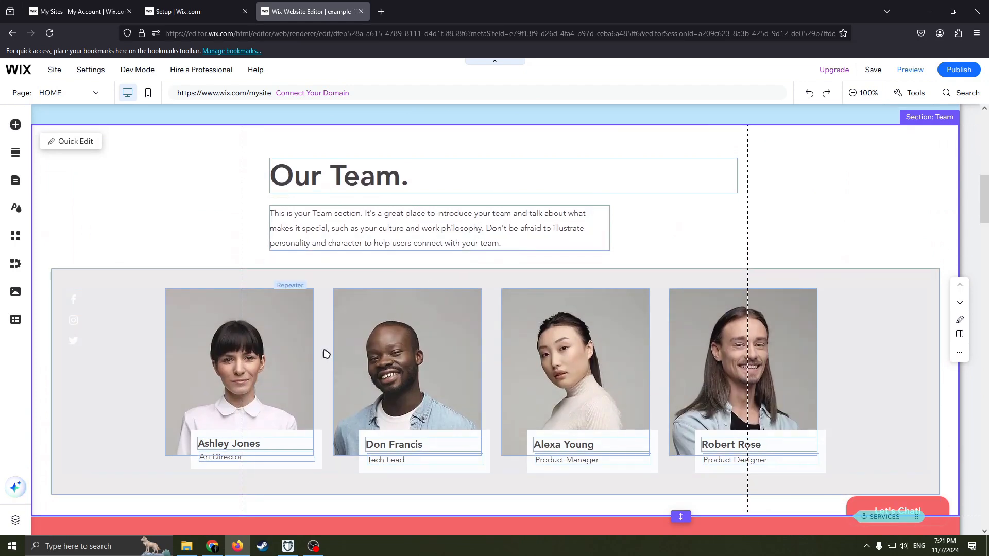
{"action": "left_click", "coordinate": [277, 346]}
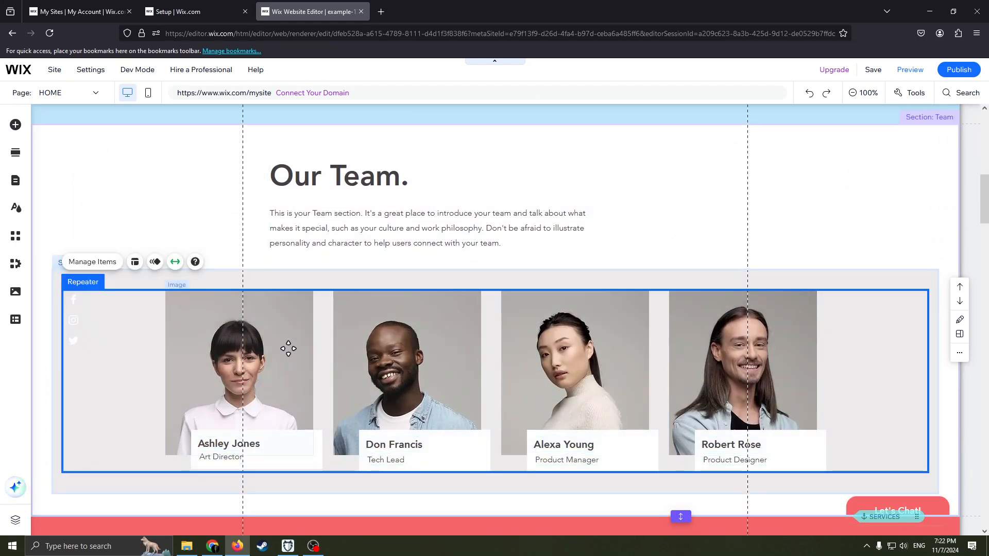
{"action": "left_click", "coordinate": [284, 346]}
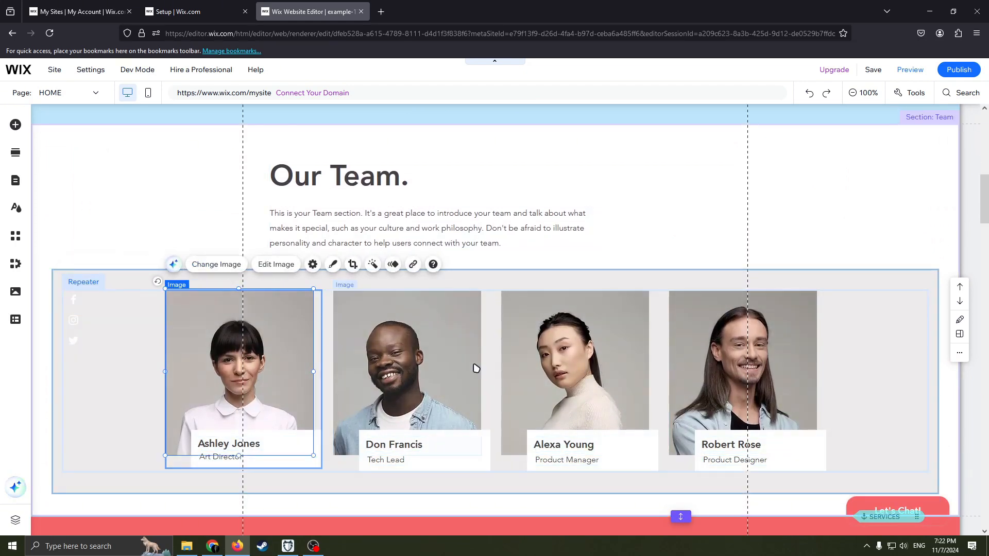
{"action": "left_click", "coordinate": [469, 259]}
{"action": "left_click_drag", "start_coordinate": [694, 256], "coordinate": [246, 142]}
{"action": "left_click", "coordinate": [679, 240]}
{"action": "scroll", "coordinate": [828, 321], "scroll_direction": "down", "scroll_amount": 4}
{"action": "scroll", "coordinate": [917, 225], "scroll_direction": "up", "scroll_amount": 4}
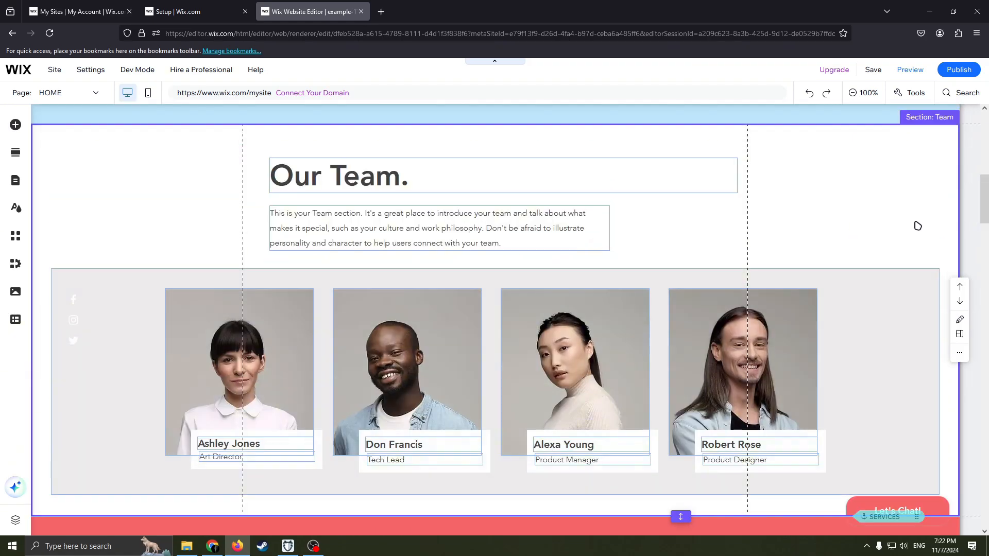
Review the home page's sections and check the Team section's placement in the 50% page overview
{"action": "scroll", "coordinate": [922, 225], "scroll_direction": "down", "scroll_amount": 6}
{"action": "left_click_drag", "start_coordinate": [985, 229], "coordinate": [987, 124]}
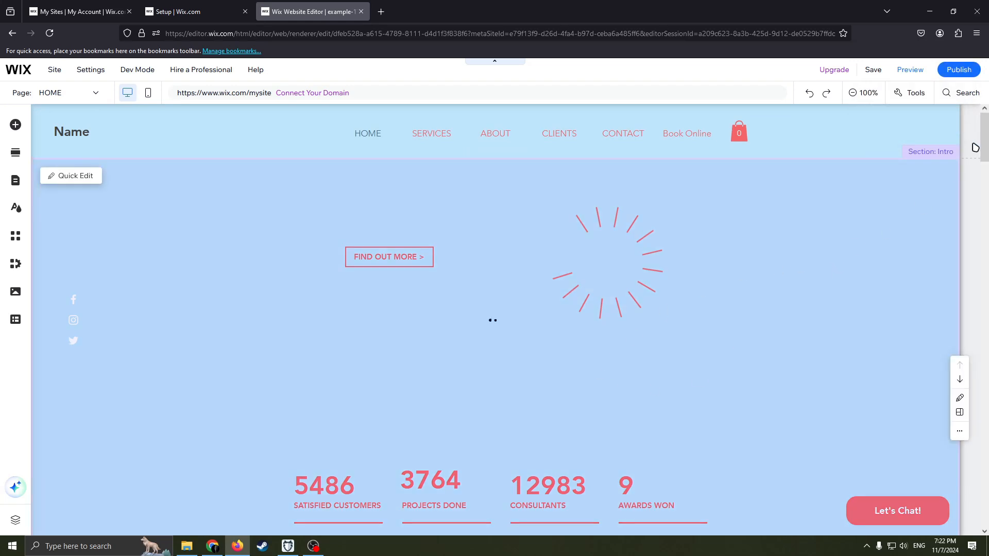
{"action": "mouse_move", "coordinate": [984, 148]}
{"action": "left_mouse_down"}
{"action": "mouse_move", "coordinate": [985, 165]}
{"action": "mouse_move", "coordinate": [984, 146]}
{"action": "left_mouse_up"}
{"action": "left_click", "coordinate": [863, 94]}
{"action": "scroll", "coordinate": [744, 299], "scroll_direction": "down", "scroll_amount": 3}
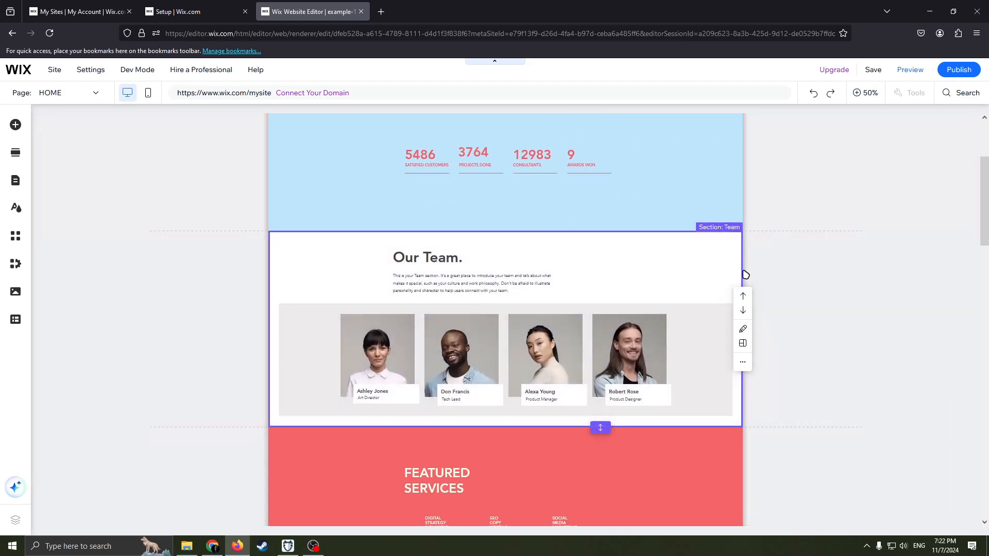